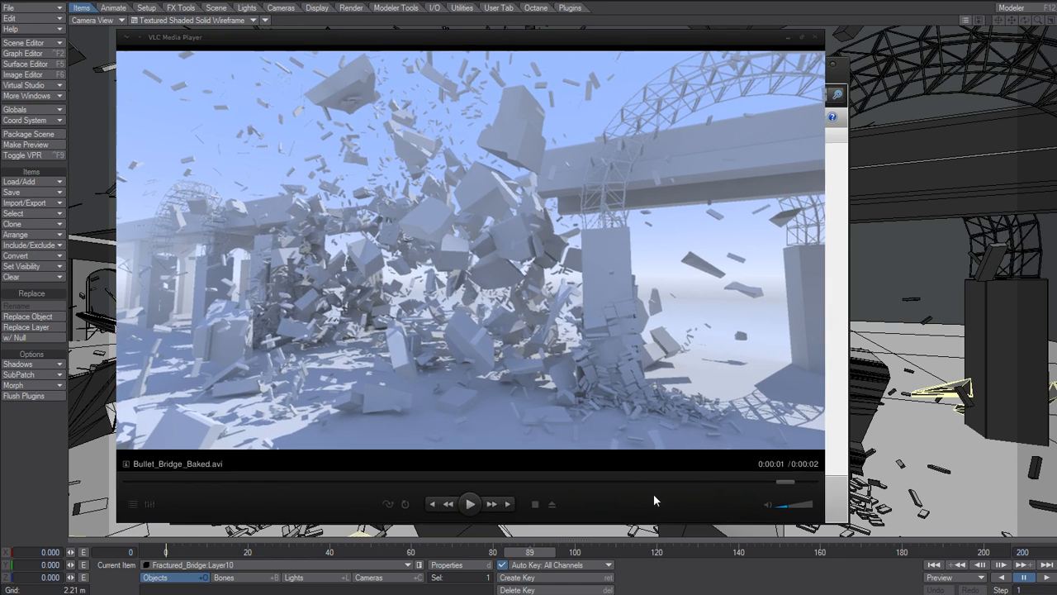
# Play back the baked bridge destruction video in the media player, slowing it down to review the simulation.
pyautogui.moveTo(653, 493); pyautogui.dragTo(506, 293)
pyautogui.moveTo(674, 318); pyautogui.dragTo(846, 521)
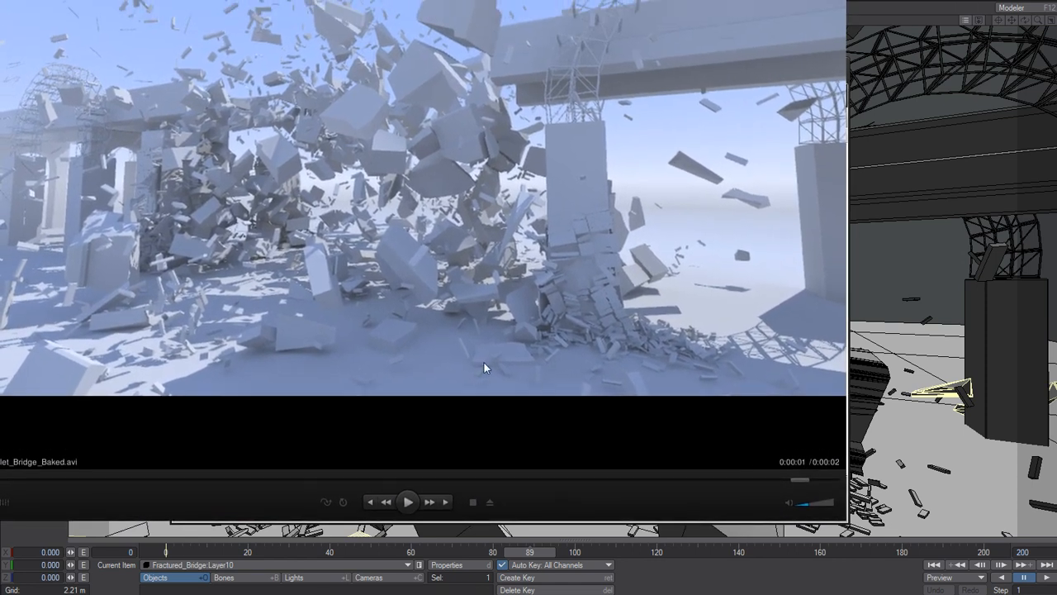
pyautogui.moveTo(707, 482); pyautogui.dragTo(578, 480)
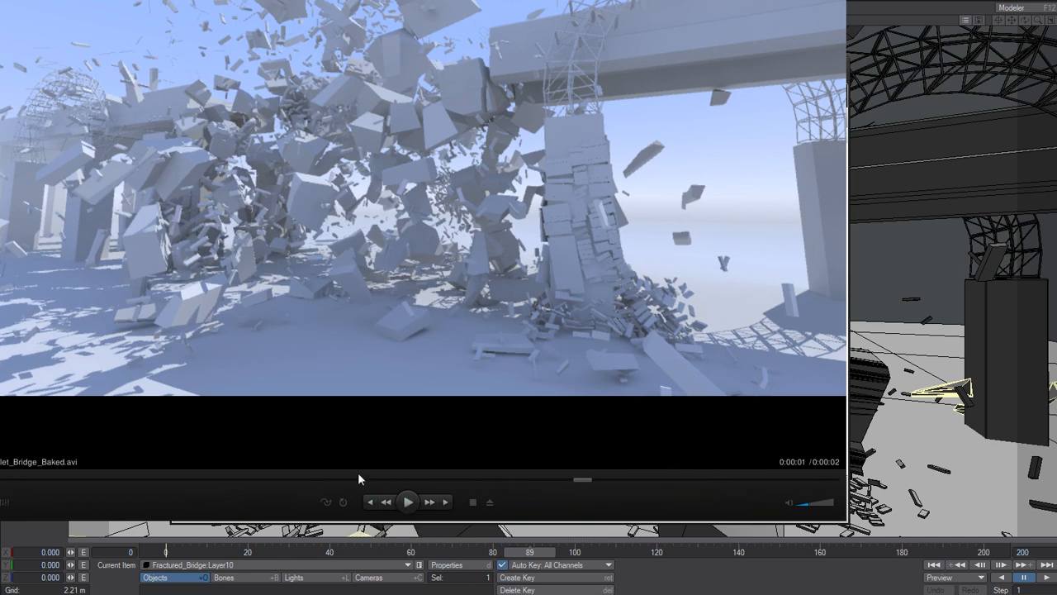
pyautogui.click(228, 479)
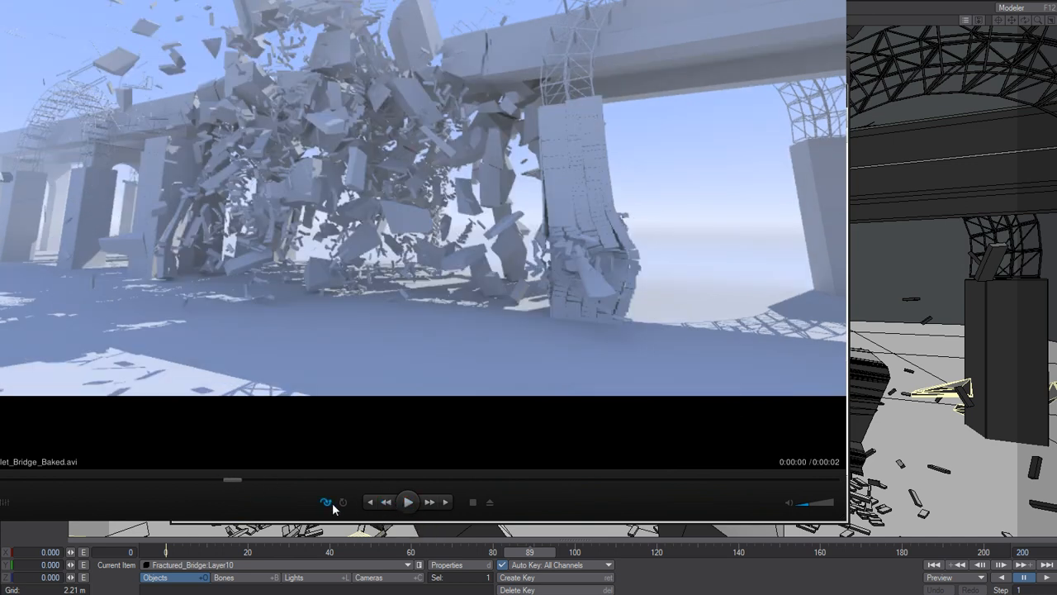
pyautogui.click(409, 503)
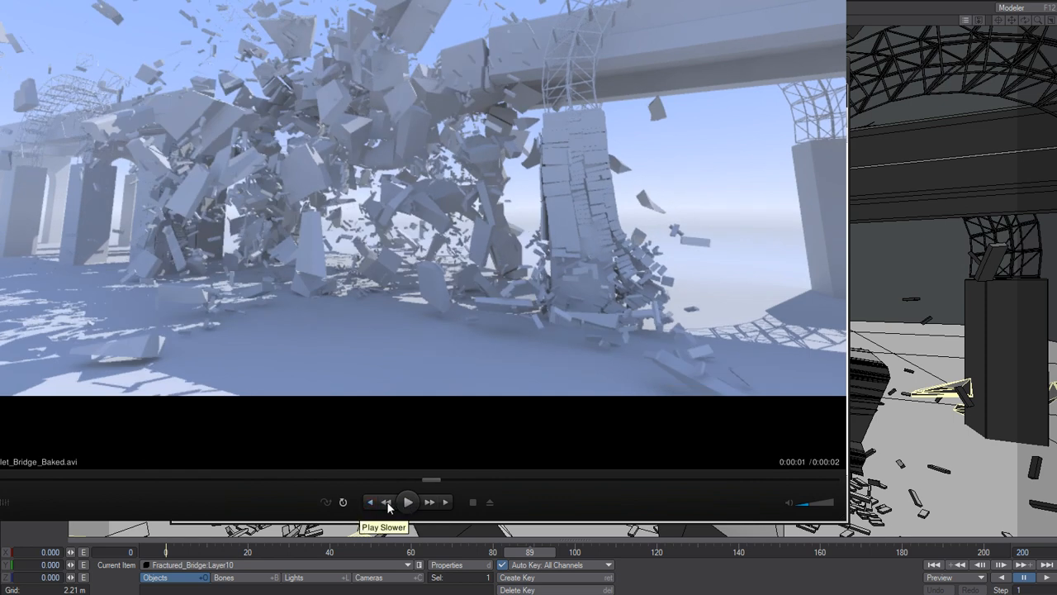
pyautogui.click(407, 503)
pyautogui.click(407, 503)
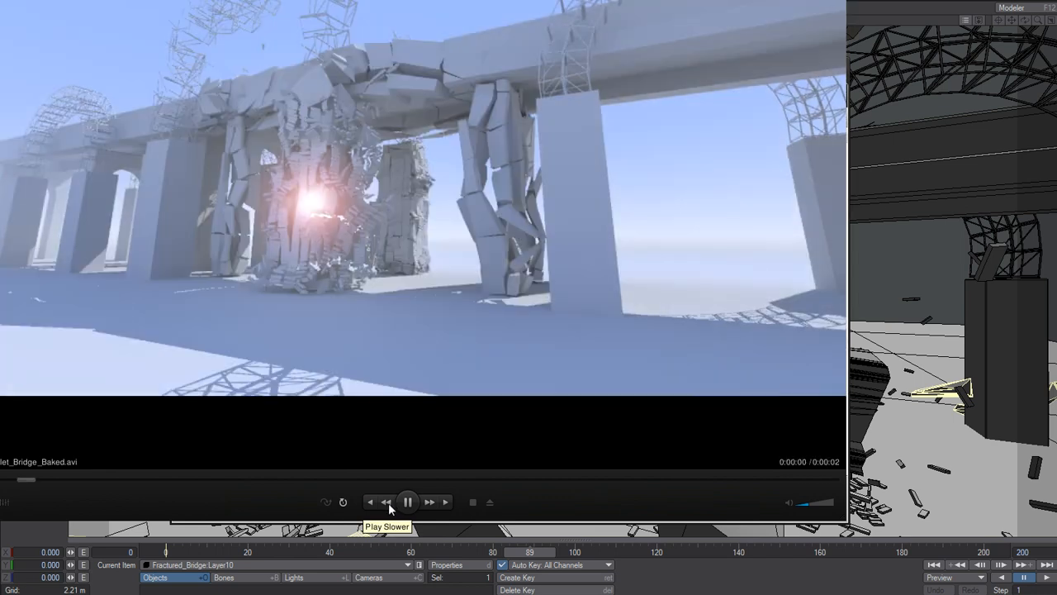
pyautogui.click(407, 503)
pyautogui.click(407, 503)
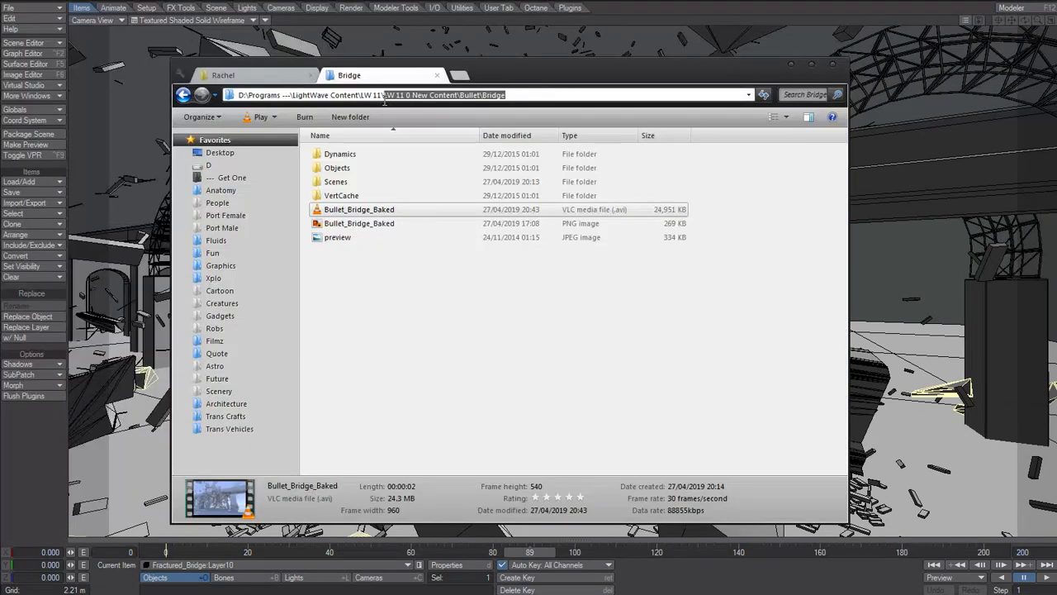
# Switch to the perspective view and scrub the timeline to frame 48 to inspect the fragments.
pyautogui.moveTo(386, 98); pyautogui.dragTo(362, 99)
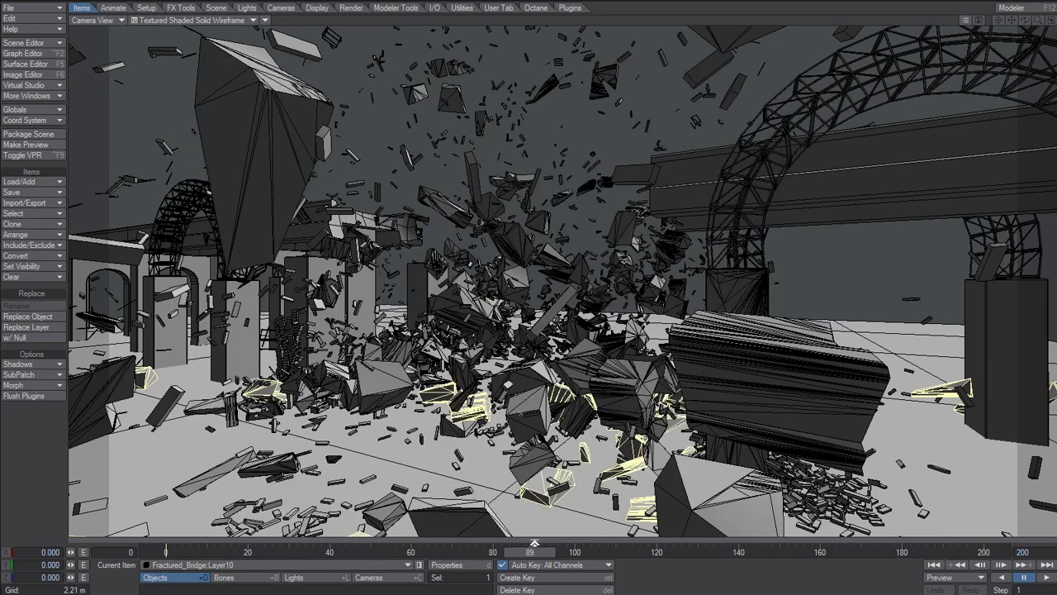
pyautogui.moveTo(527, 553); pyautogui.dragTo(500, 561)
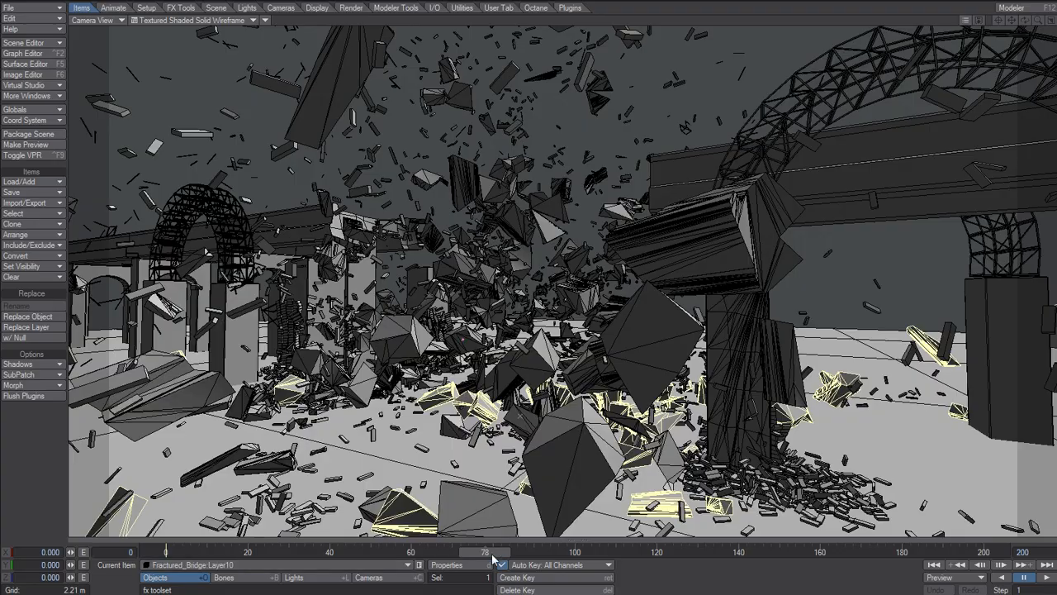
pyautogui.moveTo(493, 557); pyautogui.dragTo(411, 558)
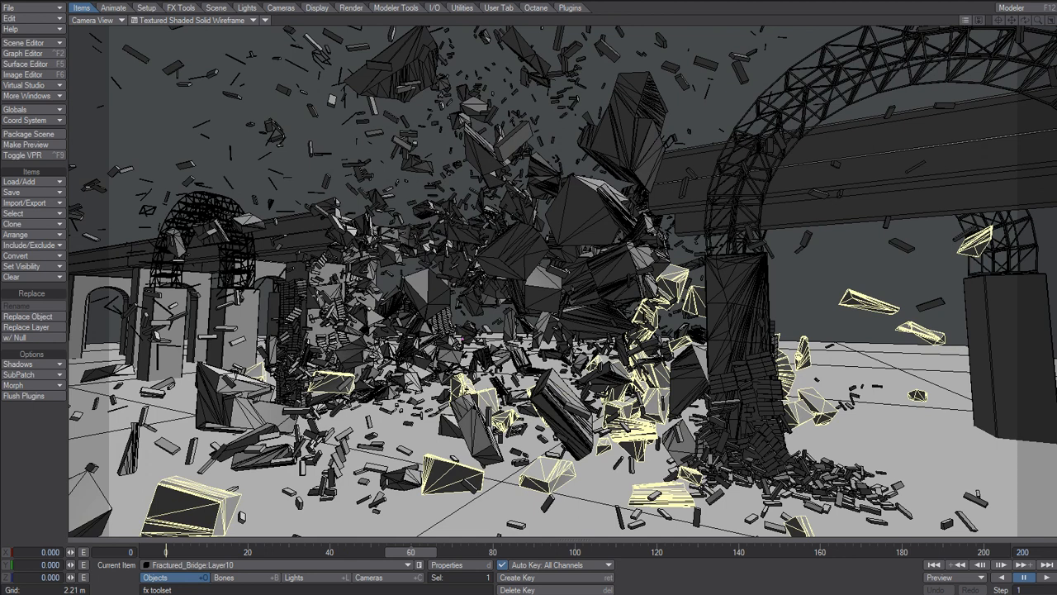
pyautogui.press('4')
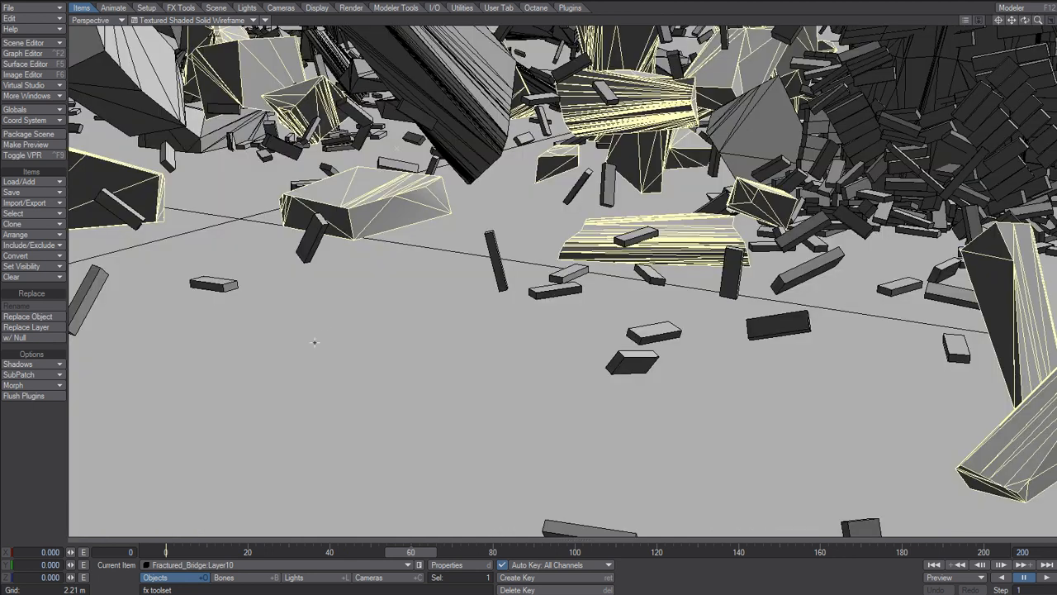
pyautogui.moveTo(413, 555); pyautogui.dragTo(362, 555)
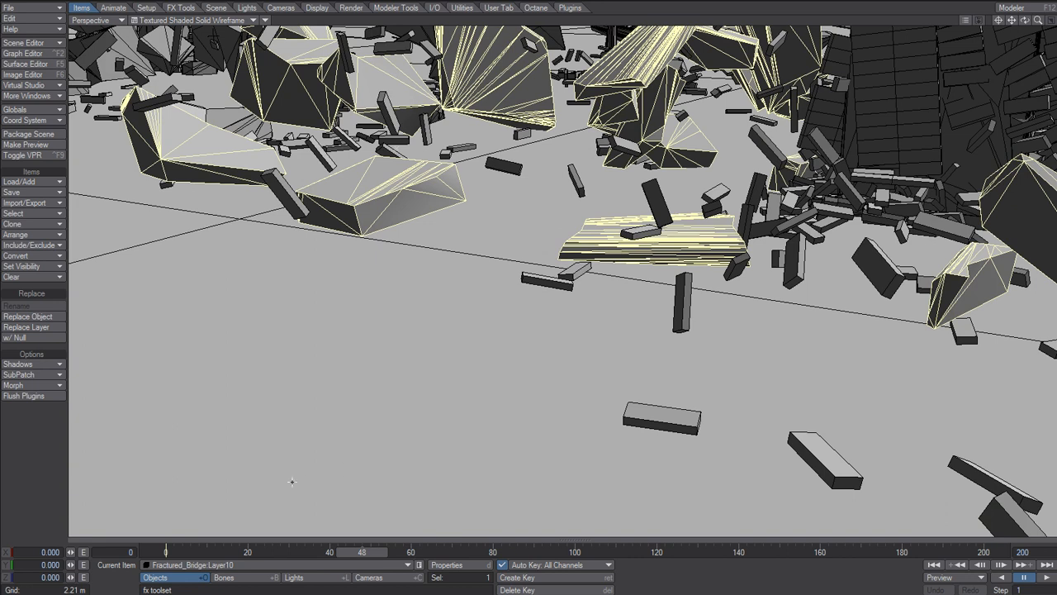
# Open the fractured bridge object's properties and add a Soft FX to it.
pyautogui.press('p')
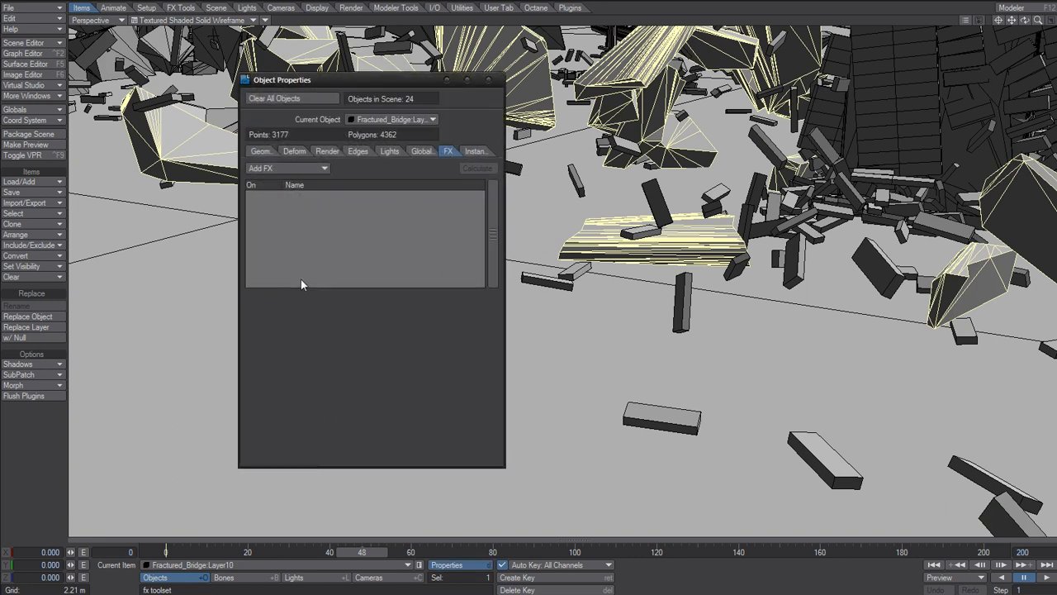
pyautogui.moveTo(398, 80); pyautogui.dragTo(357, 100)
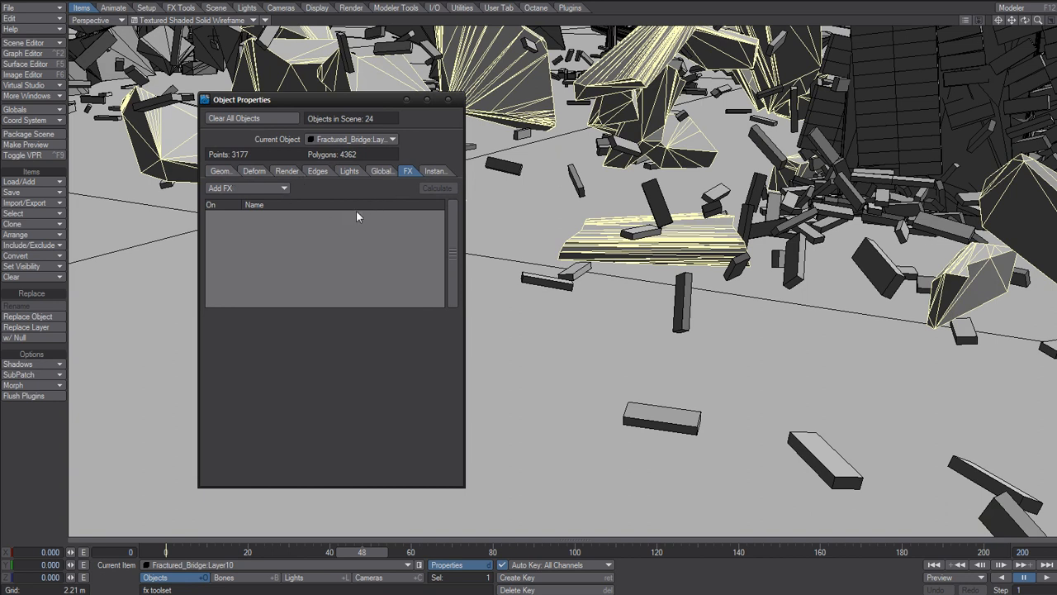
pyautogui.click(242, 189)
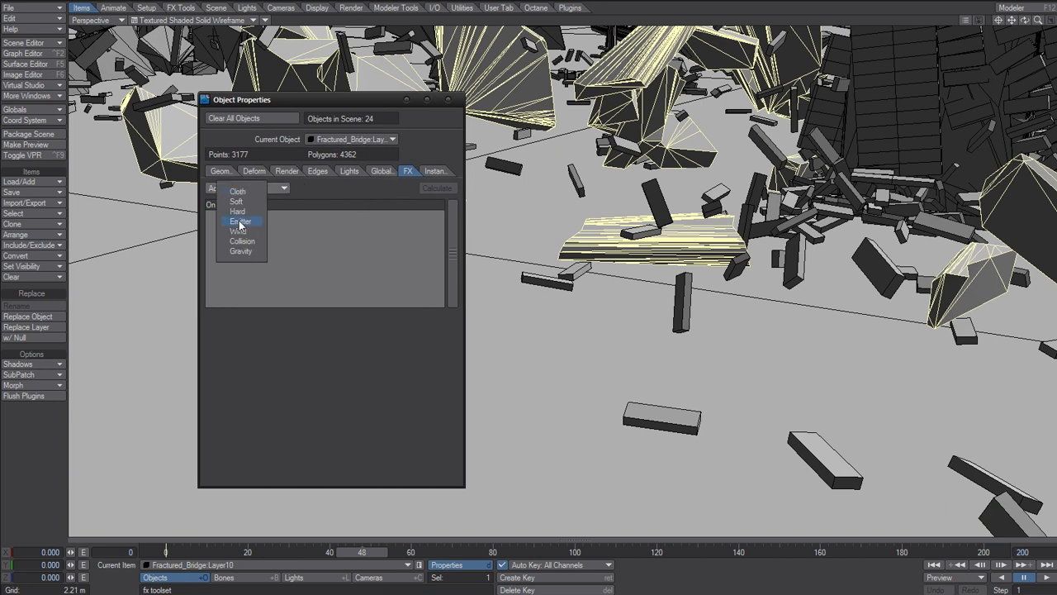
pyautogui.click(237, 202)
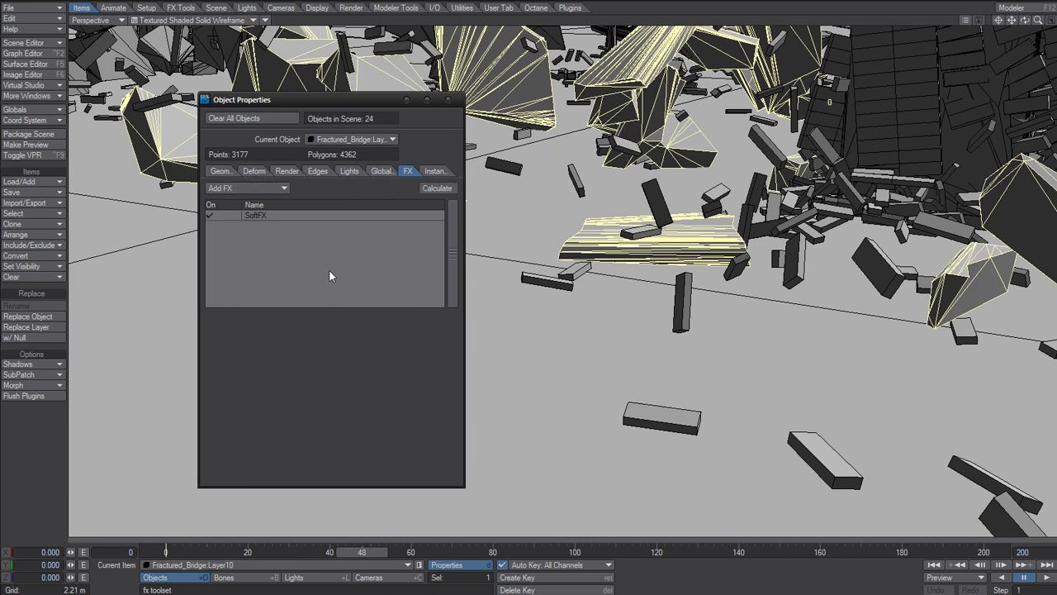
# Browse the SoftFX settings across the Input, Operator, File and EditFX tabs.
pyautogui.click(265, 215)
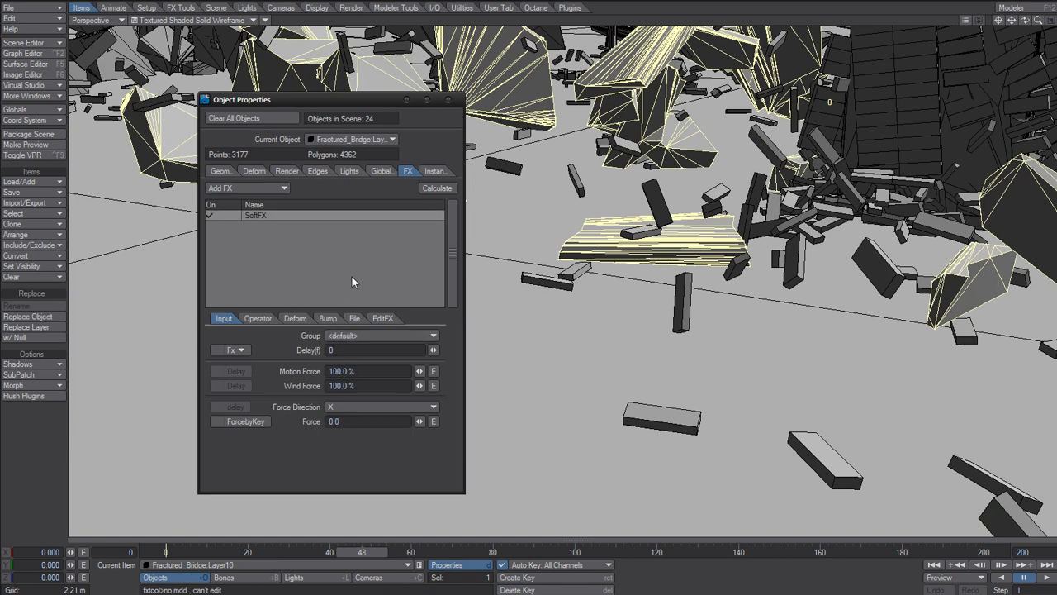
pyautogui.click(356, 320)
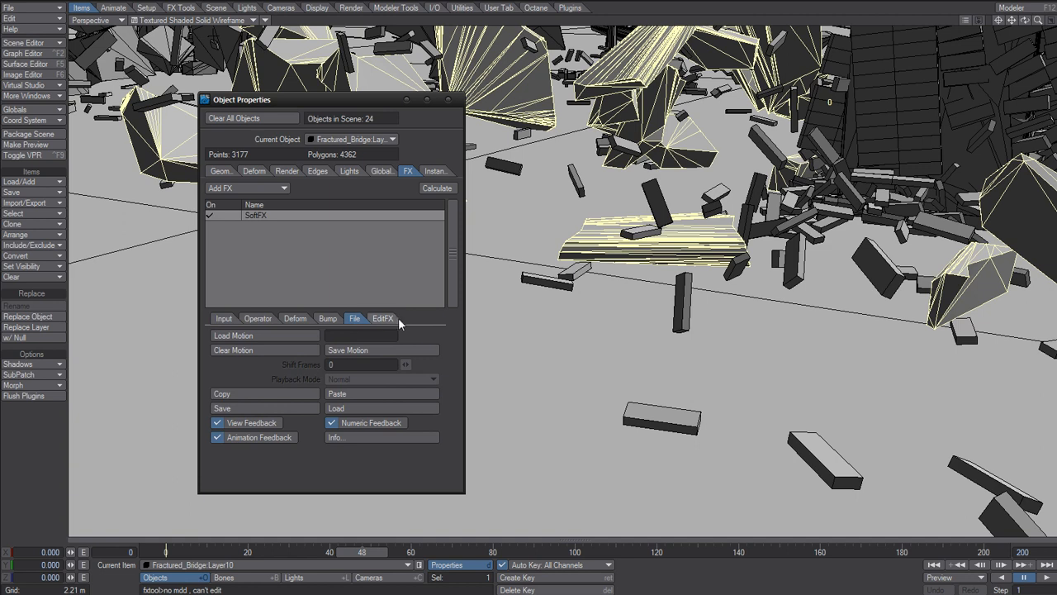
pyautogui.click(257, 320)
pyautogui.click(340, 336)
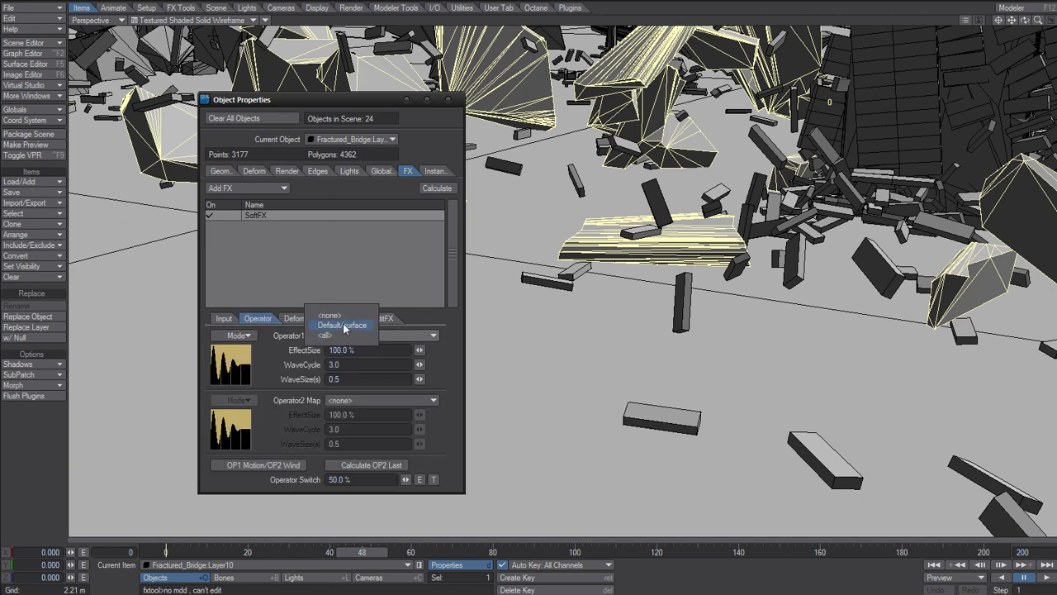
pyautogui.click(340, 314)
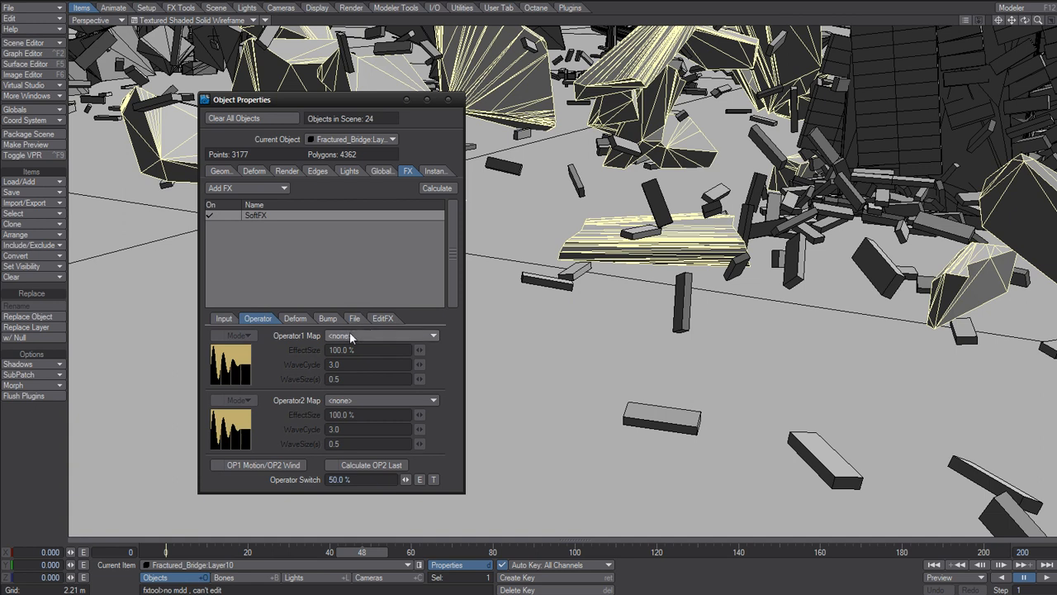
pyautogui.click(354, 320)
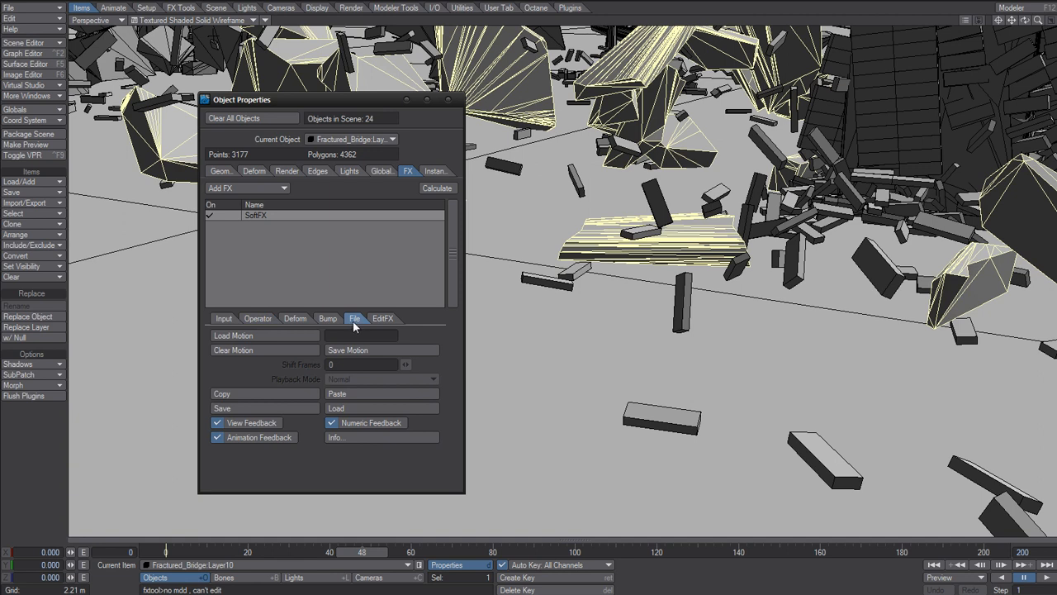
pyautogui.click(383, 319)
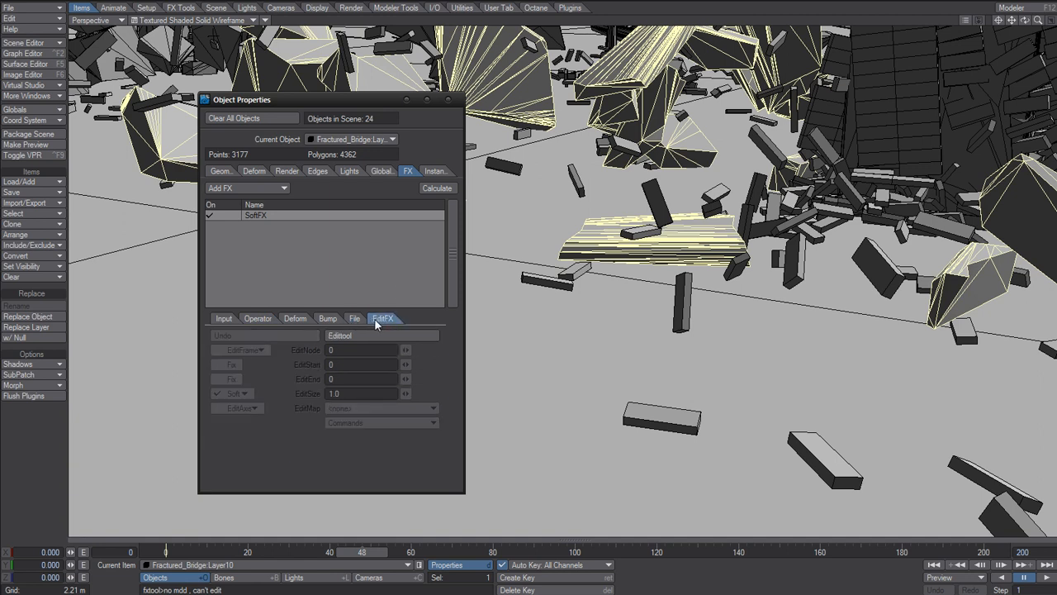
# Calculate the SoftFX simulation and set the EditFX edit frame mode to After.
pyautogui.click(435, 188)
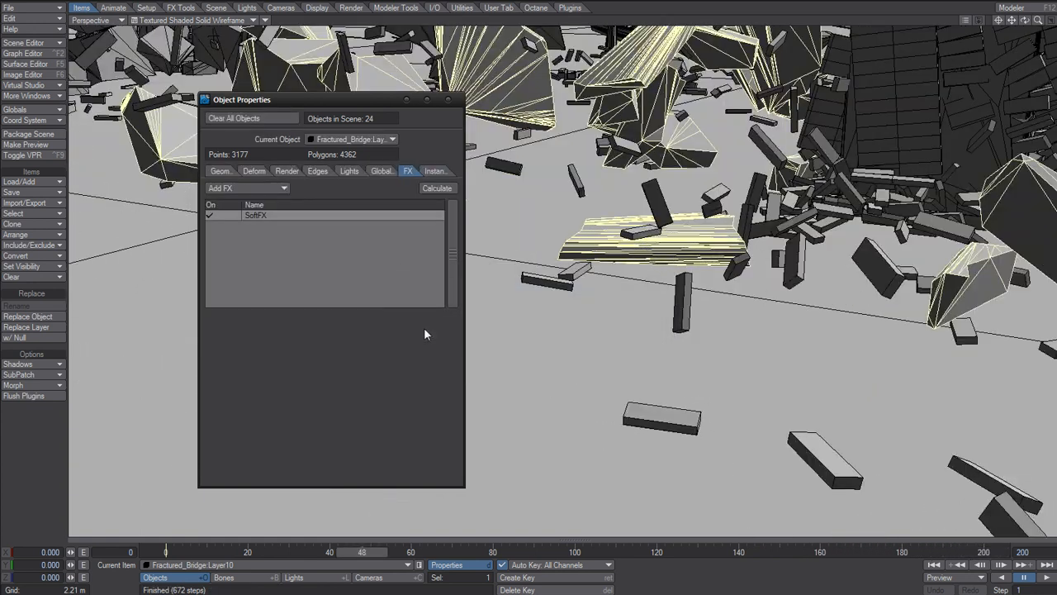
pyautogui.doubleClick(332, 215)
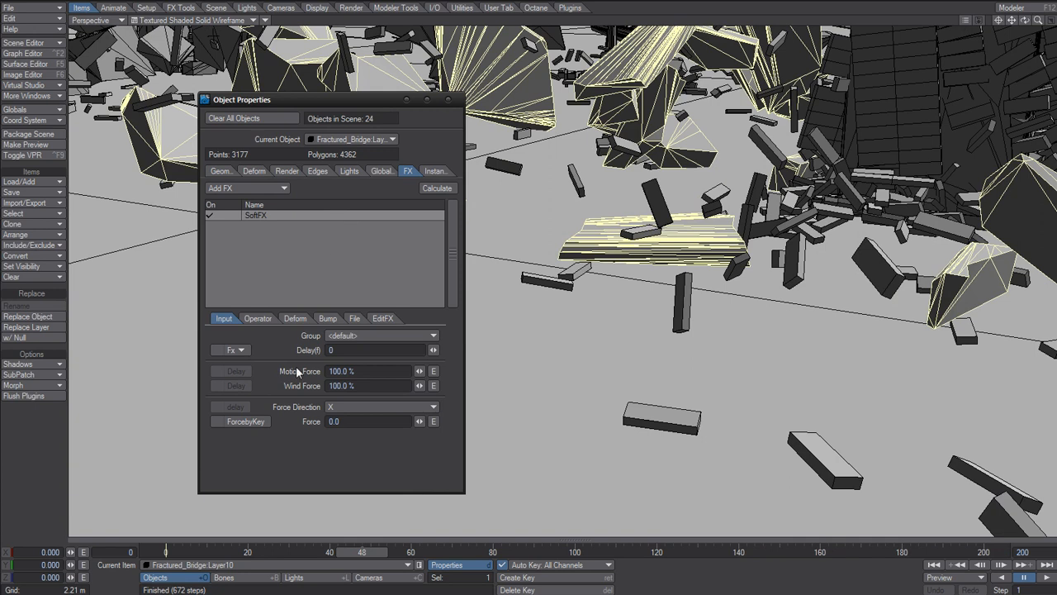
pyautogui.click(381, 318)
pyautogui.click(257, 351)
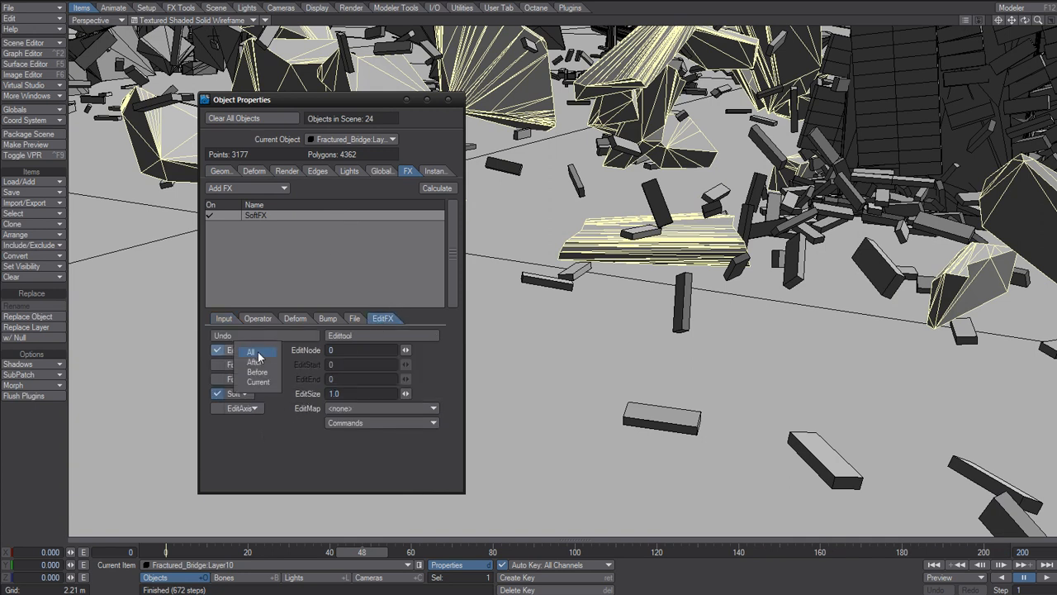
pyautogui.click(253, 362)
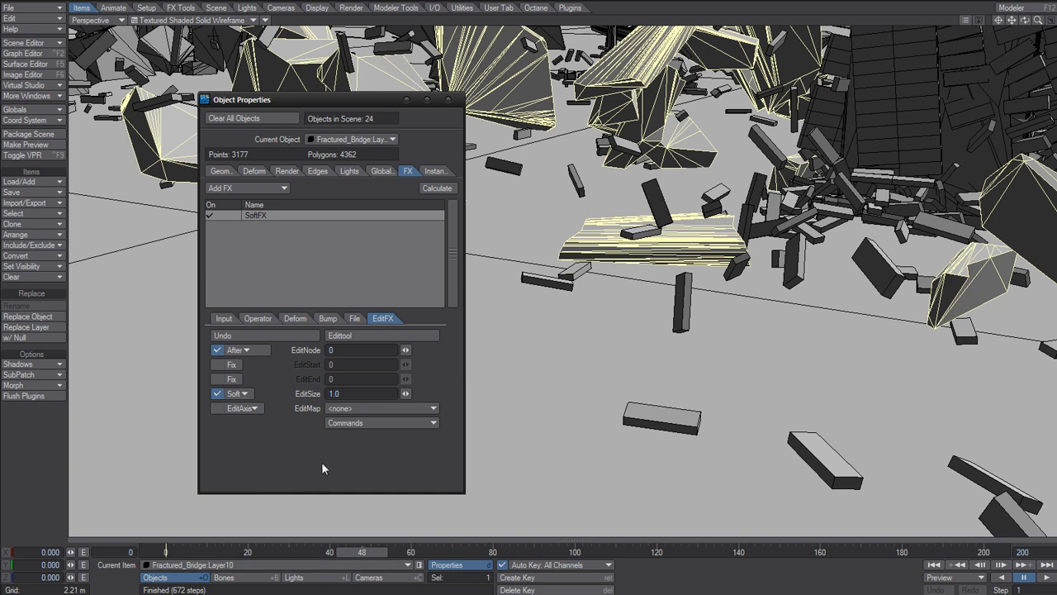
# Set the EditFX falloff to Hard and the edit size to 3.
pyautogui.click(237, 393)
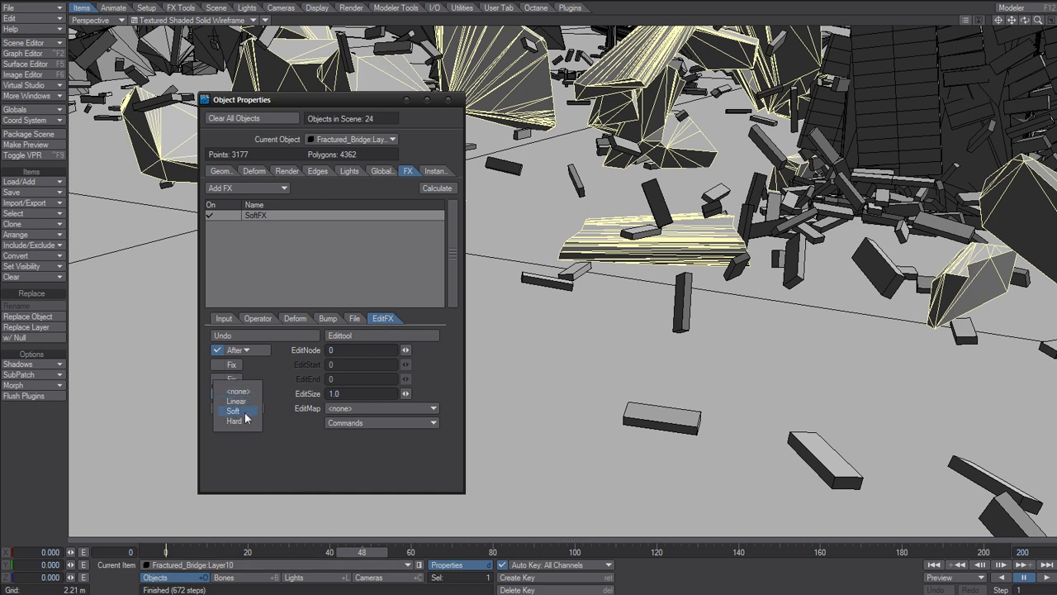
pyautogui.click(235, 421)
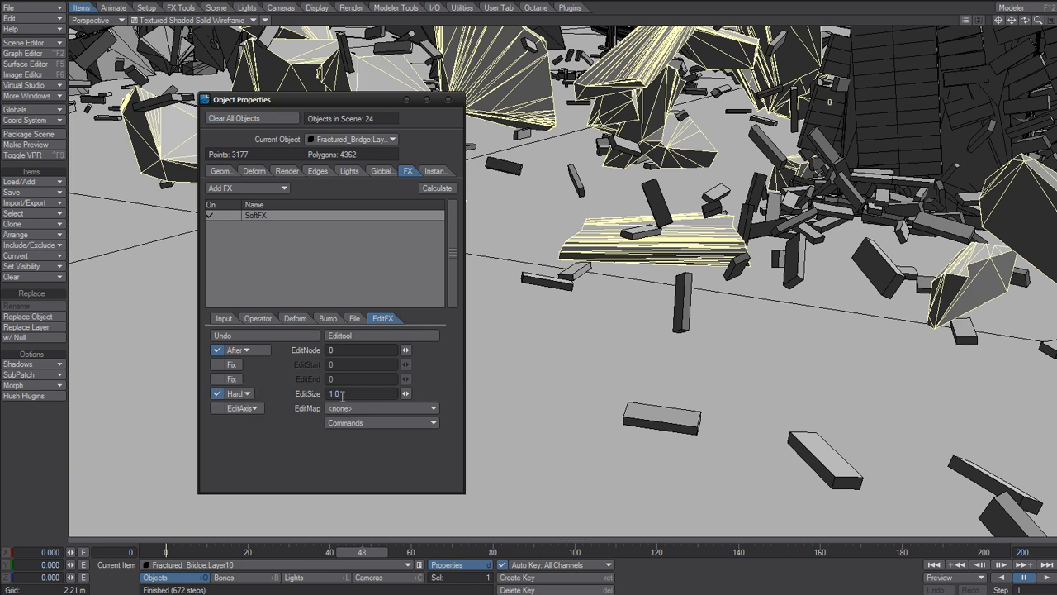
pyautogui.click(341, 394)
pyautogui.write('3')
pyautogui.press('Return')
# Undo a trial drag on the flat fragment and constrain EditFX editing to the Y axis.
pyautogui.moveTo(561, 255); pyautogui.dragTo(544, 273)
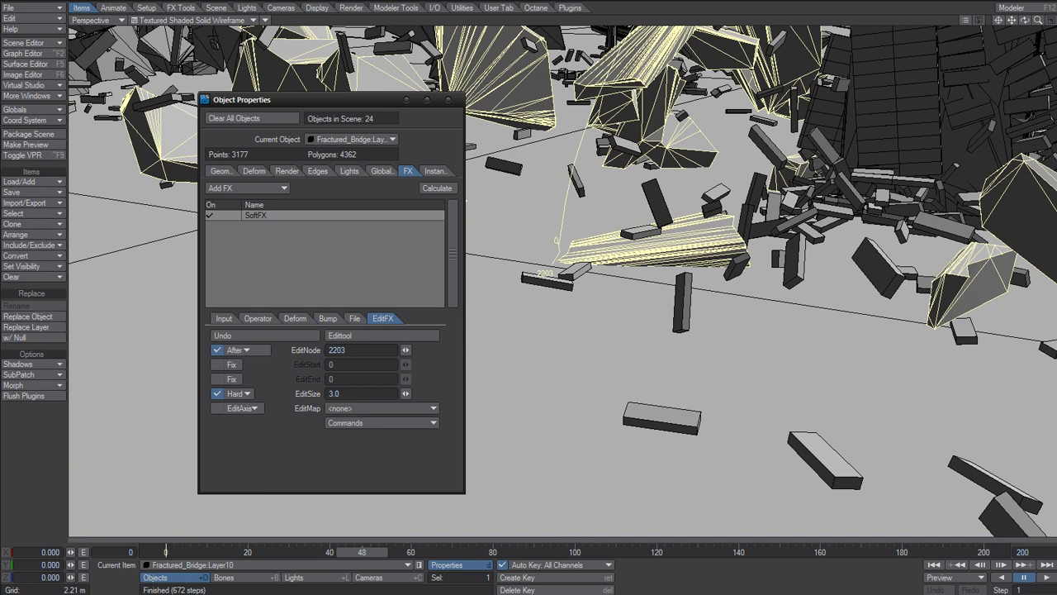
pyautogui.click(288, 337)
pyautogui.click(251, 408)
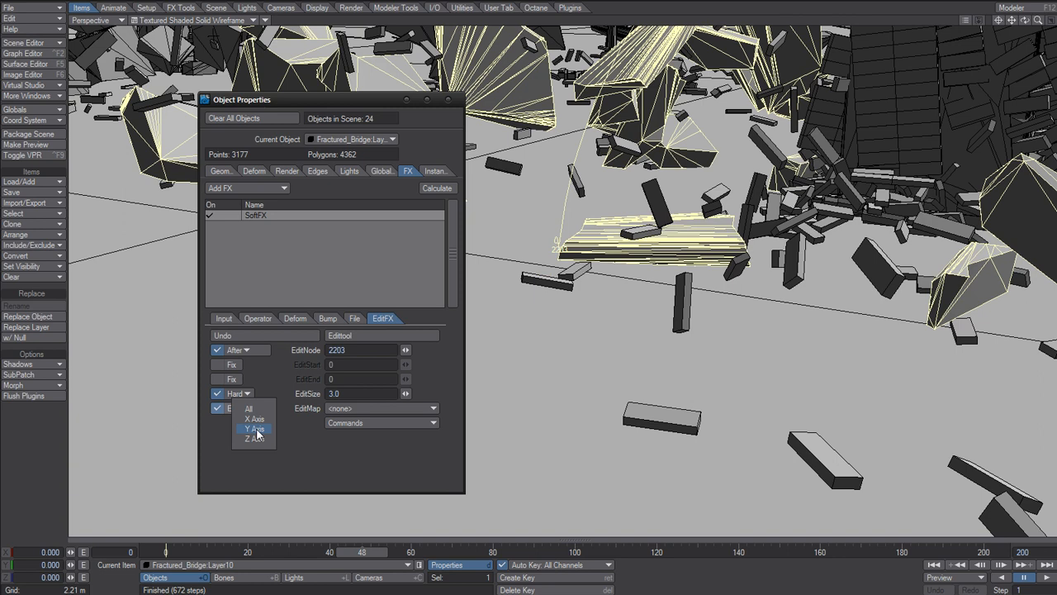
pyautogui.click(256, 429)
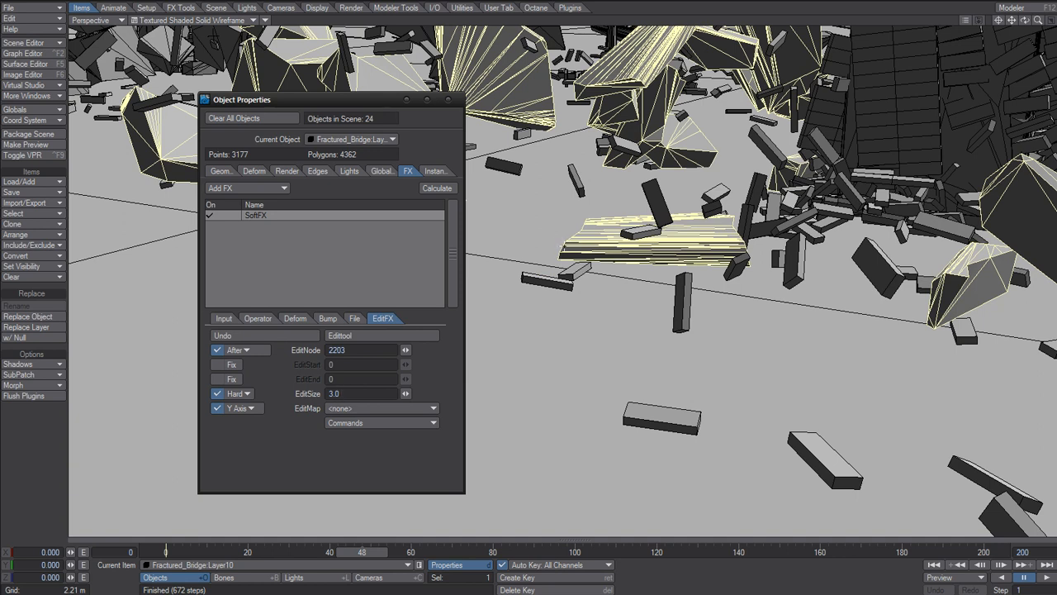
# Undo another trial drag on the fragment and set the EditFX edit size to 2.
pyautogui.moveTo(563, 246)
pyautogui.mouseDown()
pyautogui.moveTo(563, 225)
pyautogui.moveTo(564, 246)
pyautogui.moveTo(563, 233)
pyautogui.mouseUp()
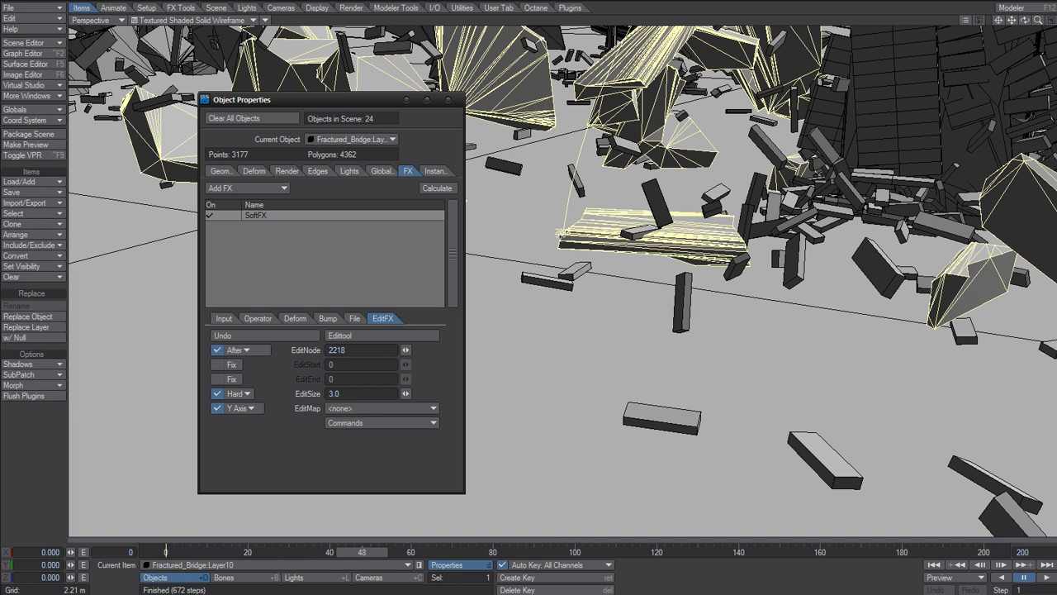
pyautogui.click(266, 335)
pyautogui.click(361, 393)
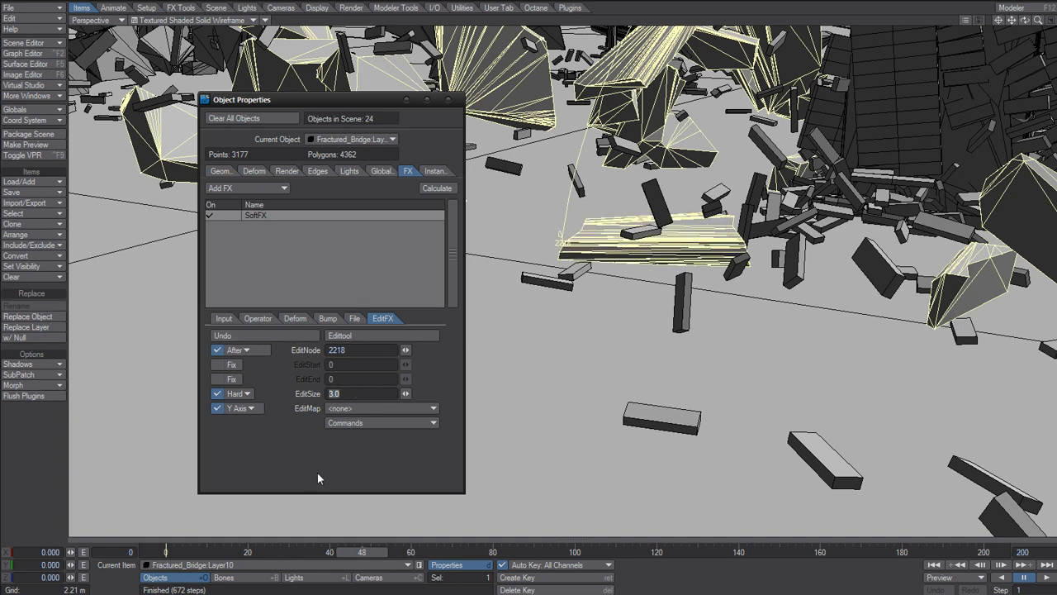
pyautogui.write('2')
pyautogui.press('Tab')
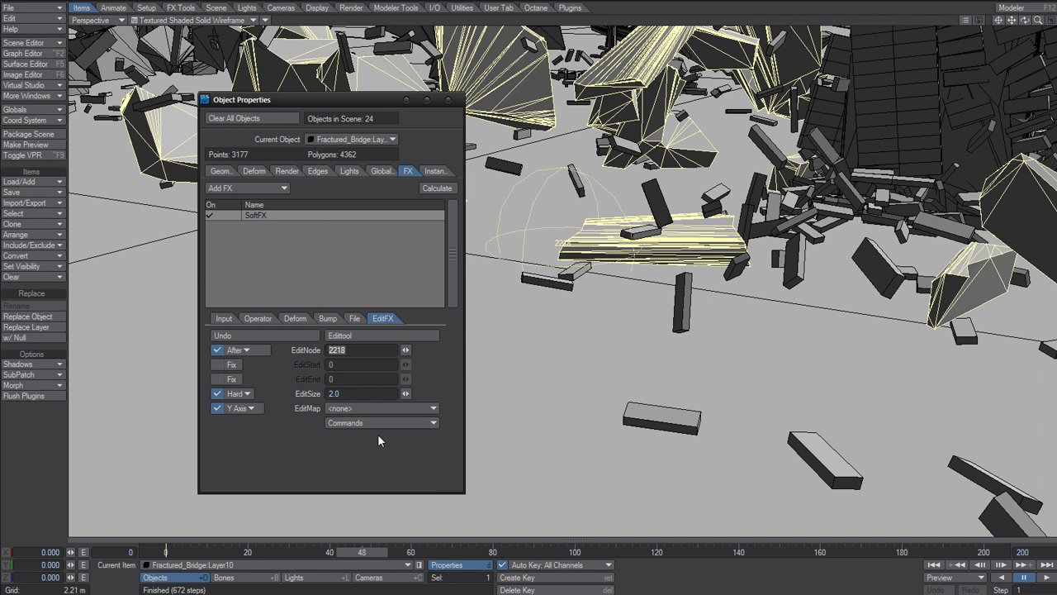
# Try lifting the flat fragment along Y, then undo the edit.
pyautogui.click(321, 462)
pyautogui.moveTo(565, 243)
pyautogui.mouseDown()
pyautogui.moveTo(563, 226)
pyautogui.moveTo(562, 238)
pyautogui.mouseUp()
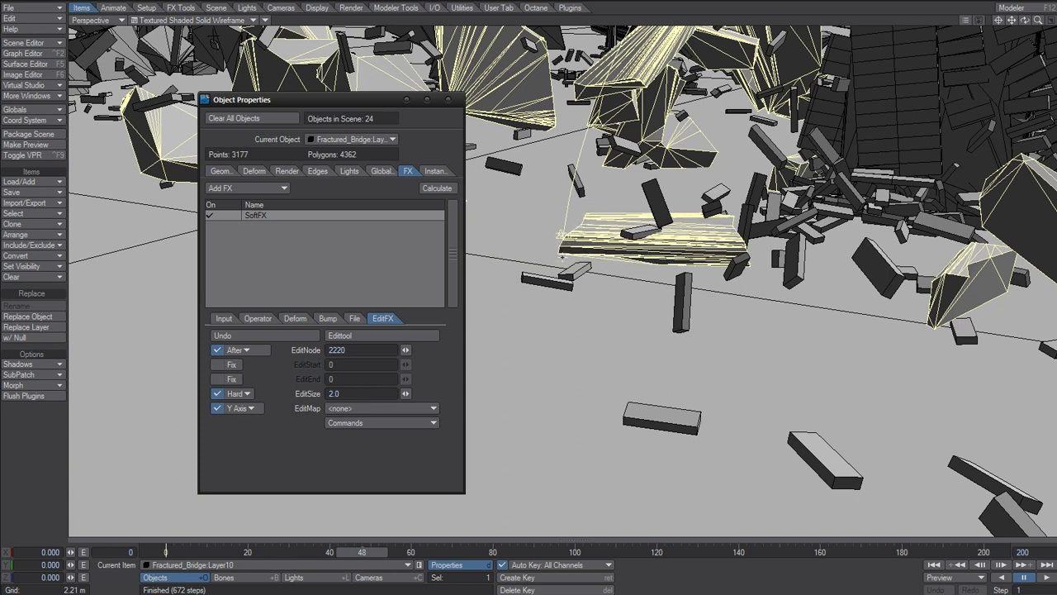
pyautogui.click(312, 336)
pyautogui.click(289, 336)
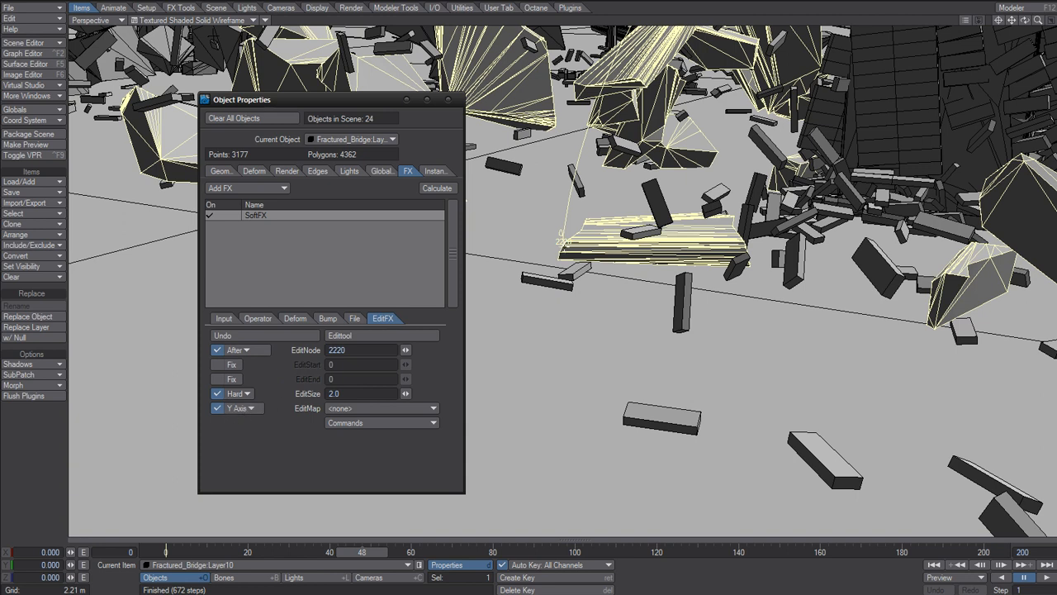
# Set the EditFX edit node to 2218 and make the camera the current item.
pyautogui.moveTo(405, 350); pyautogui.dragTo(403, 350)
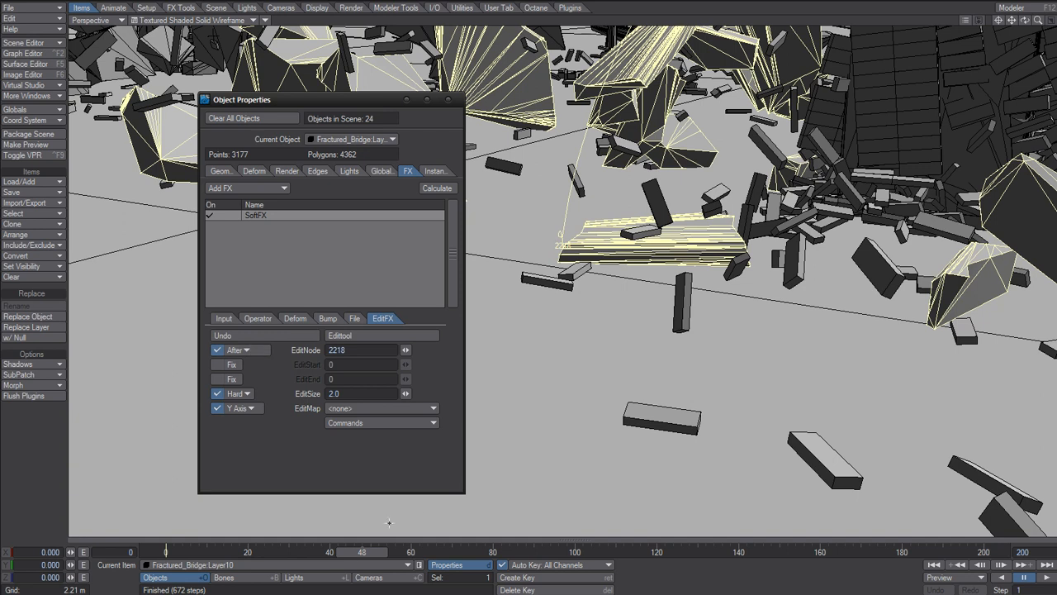
pyautogui.moveTo(364, 558); pyautogui.dragTo(375, 558)
pyautogui.click(368, 578)
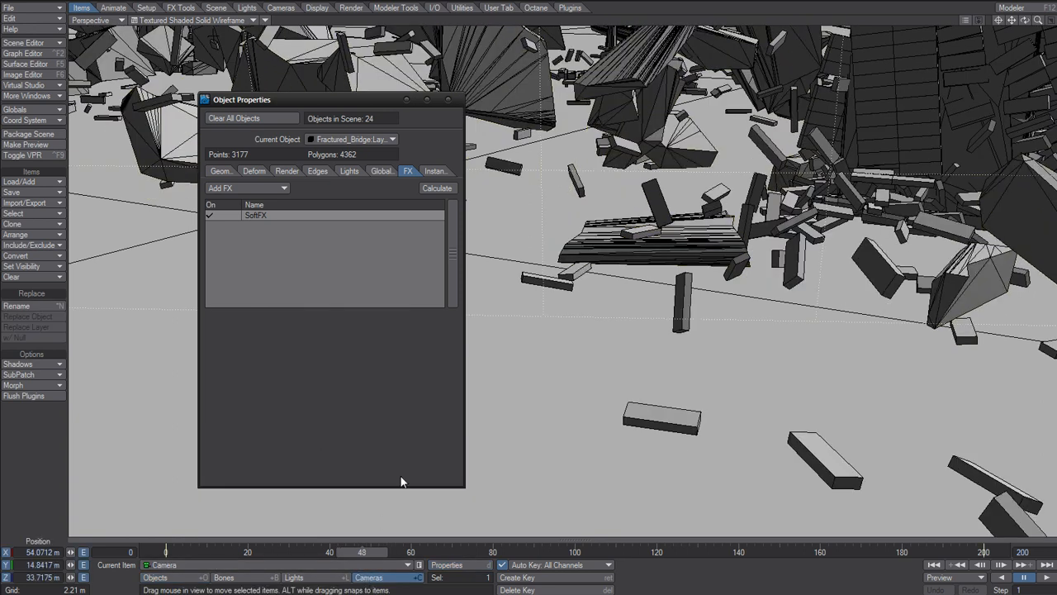
# Switch to the camera view and draw a limited render region tightly around the flat fragment near the pier's base.
pyautogui.press('6')
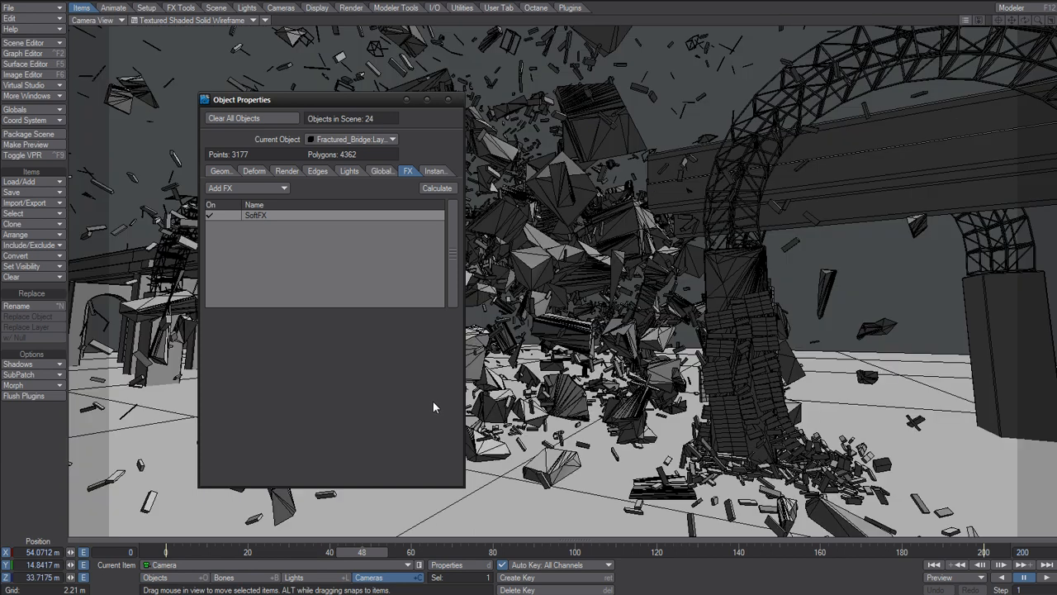
pyautogui.press('l')
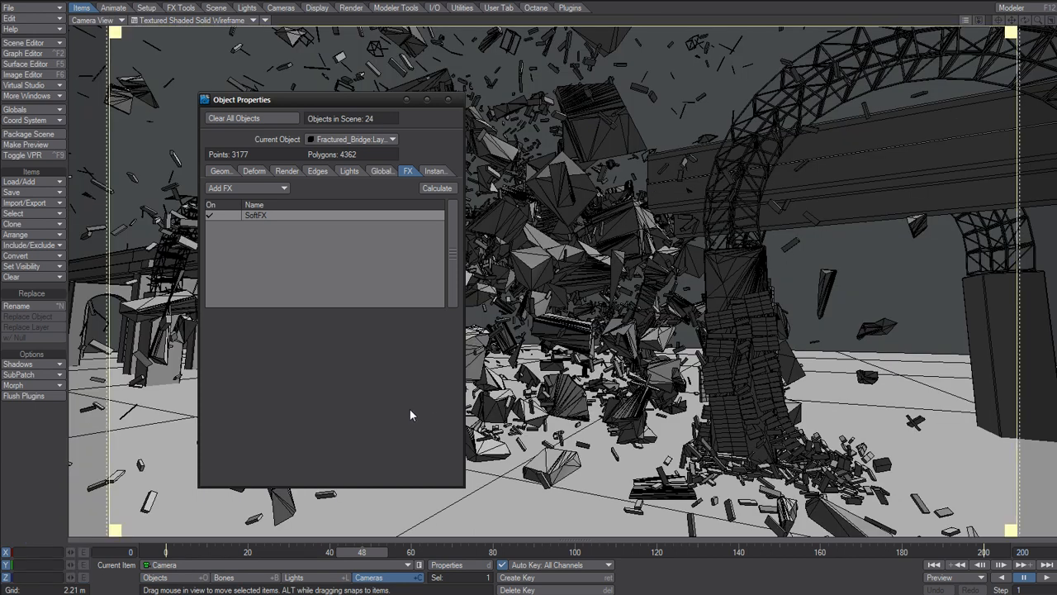
pyautogui.moveTo(117, 531); pyautogui.dragTo(710, 350)
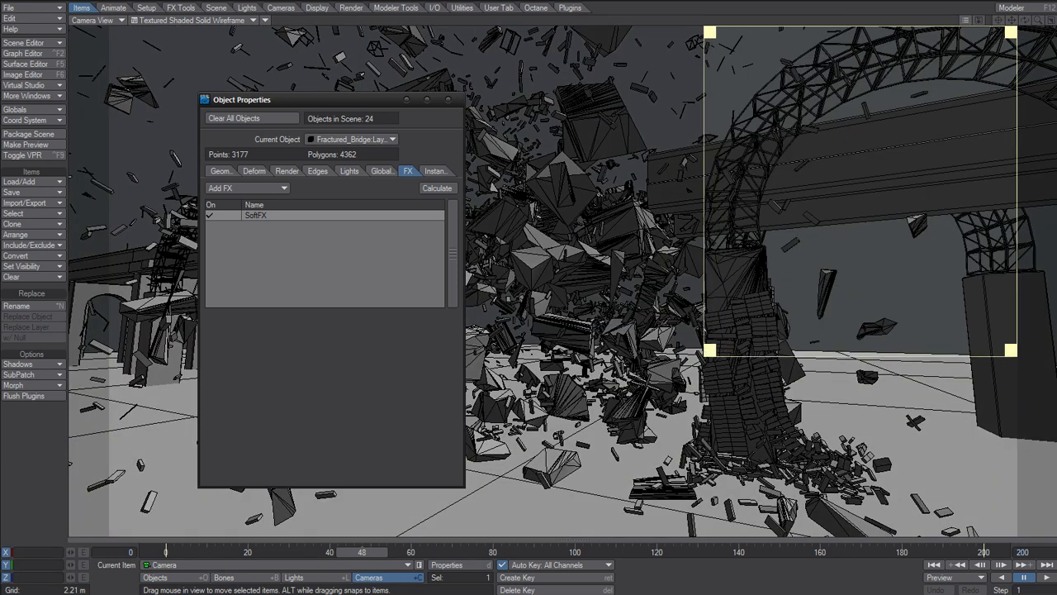
pyautogui.moveTo(843, 195); pyautogui.dragTo(581, 374)
pyautogui.moveTo(703, 251); pyautogui.dragTo(706, 251)
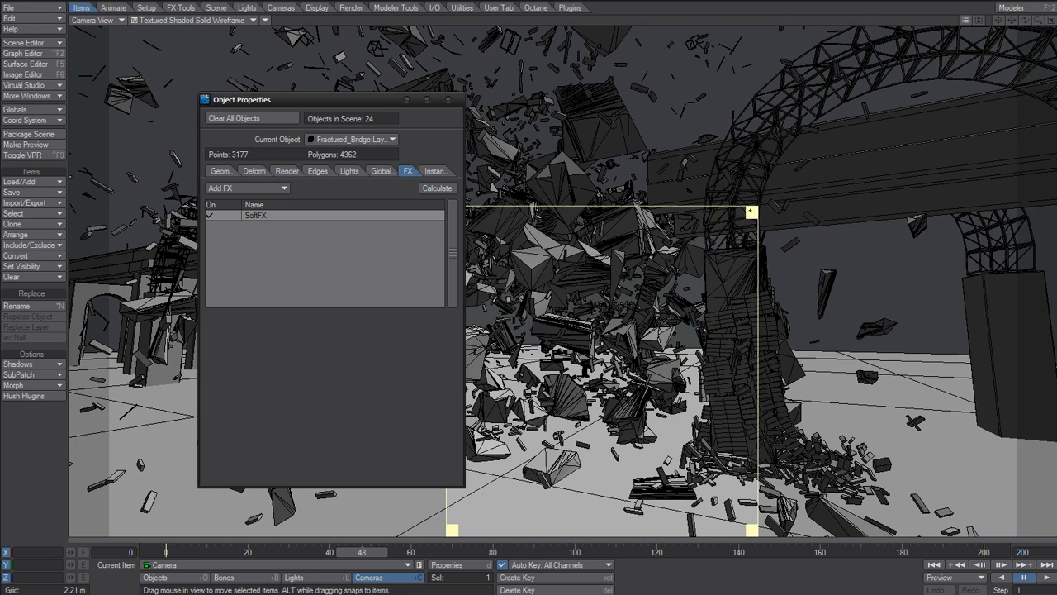
pyautogui.moveTo(750, 211); pyautogui.dragTo(585, 448)
pyautogui.moveTo(525, 489); pyautogui.dragTo(623, 469)
pyautogui.moveTo(571, 426); pyautogui.dragTo(622, 466)
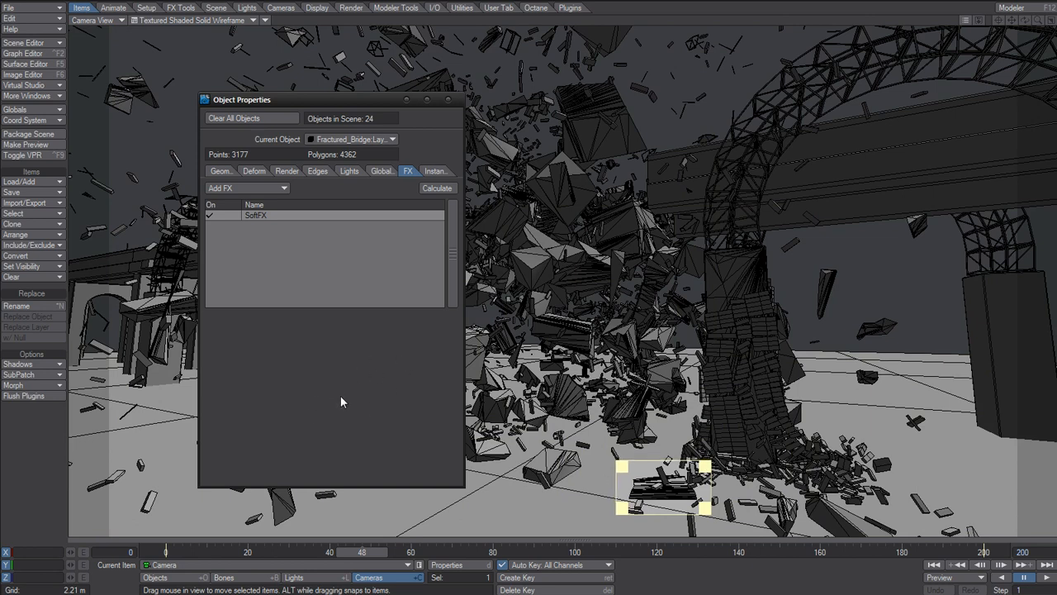
# Review the Monte Carlo radiosity settings in the Render Globals global illumination options.
pyautogui.press('p')
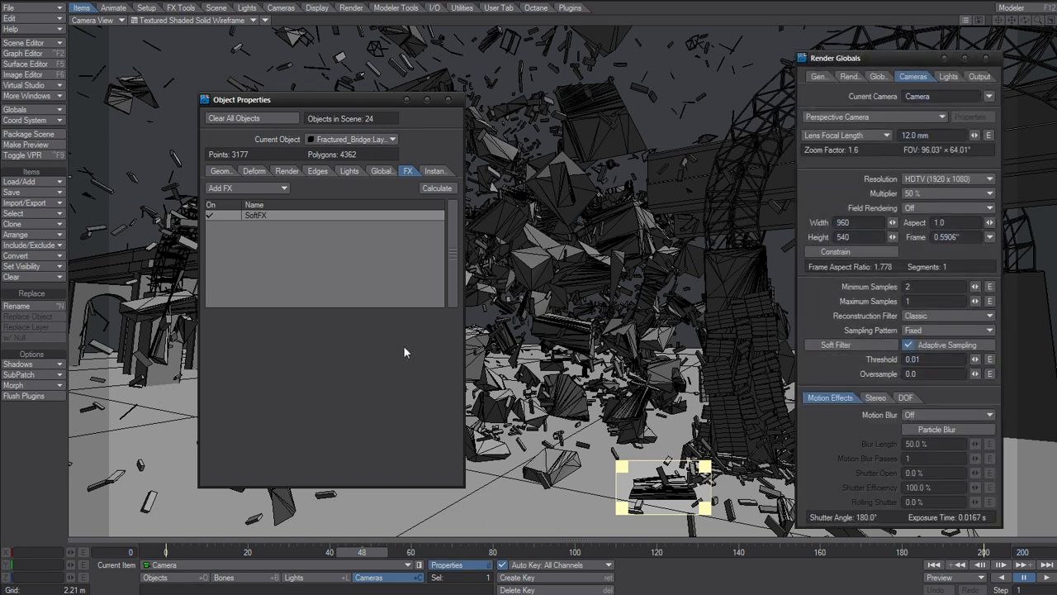
pyautogui.click(877, 76)
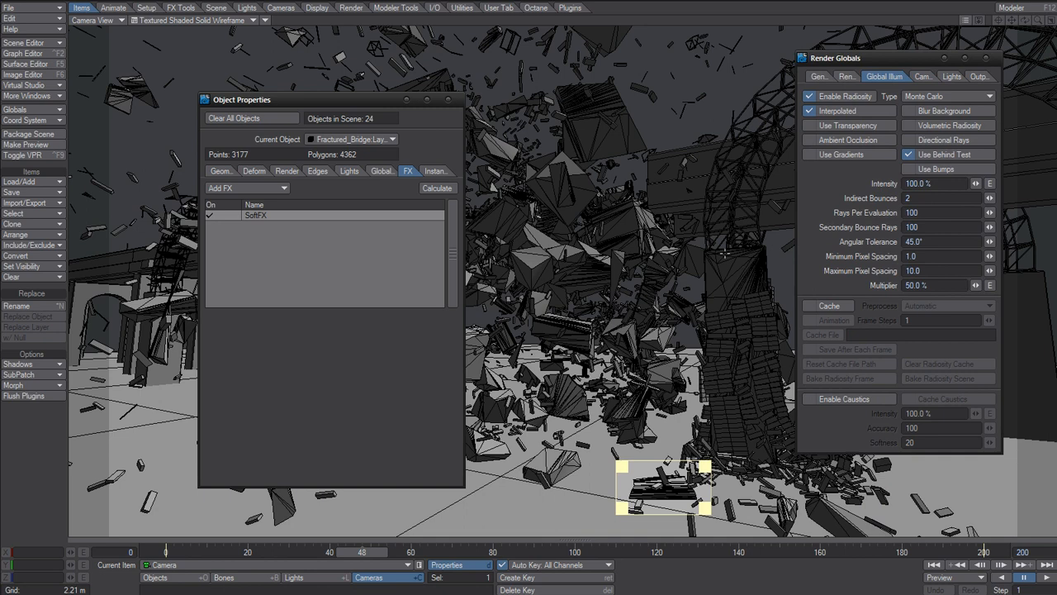
pyautogui.click(930, 271)
pyautogui.click(831, 285)
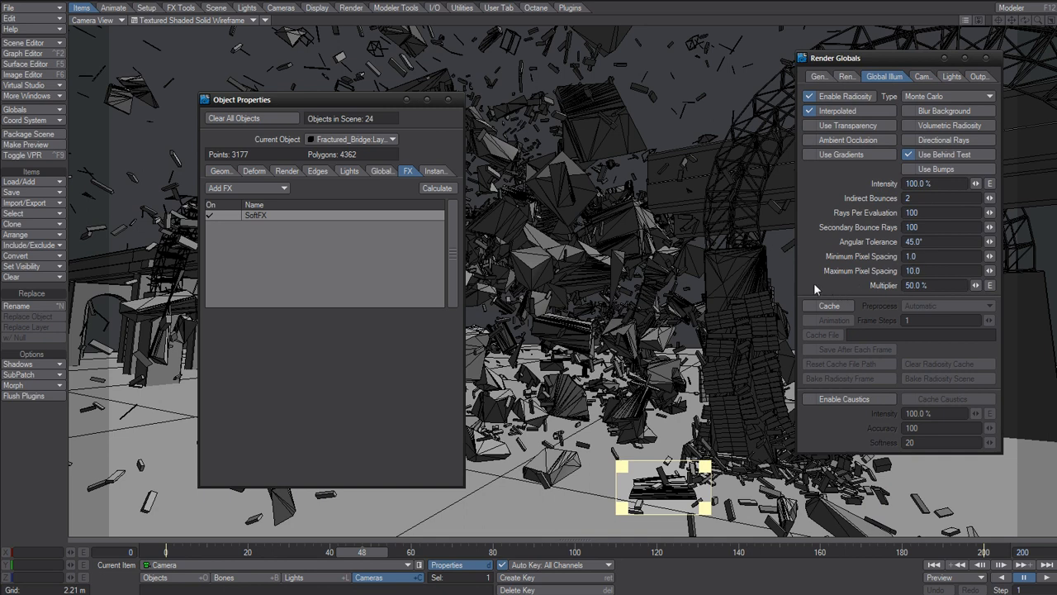
pyautogui.click(986, 58)
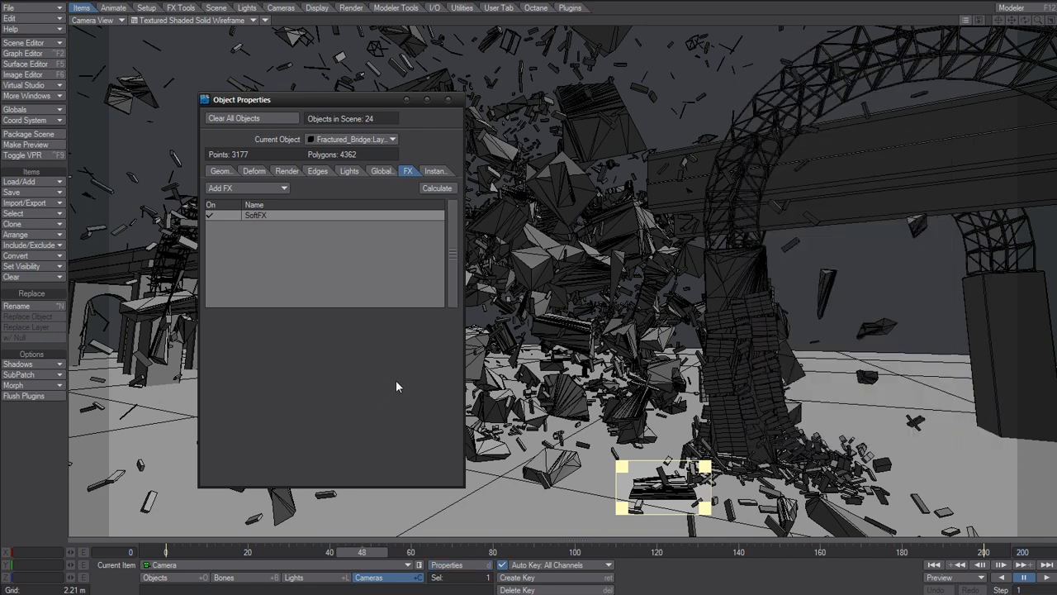
pyautogui.press('p')
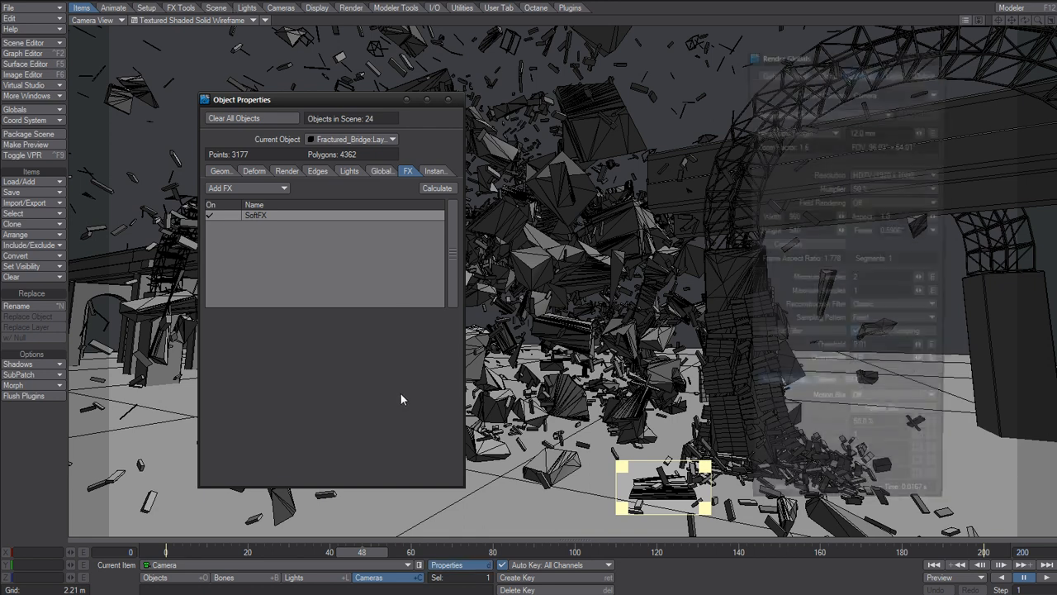
pyautogui.click(832, 72)
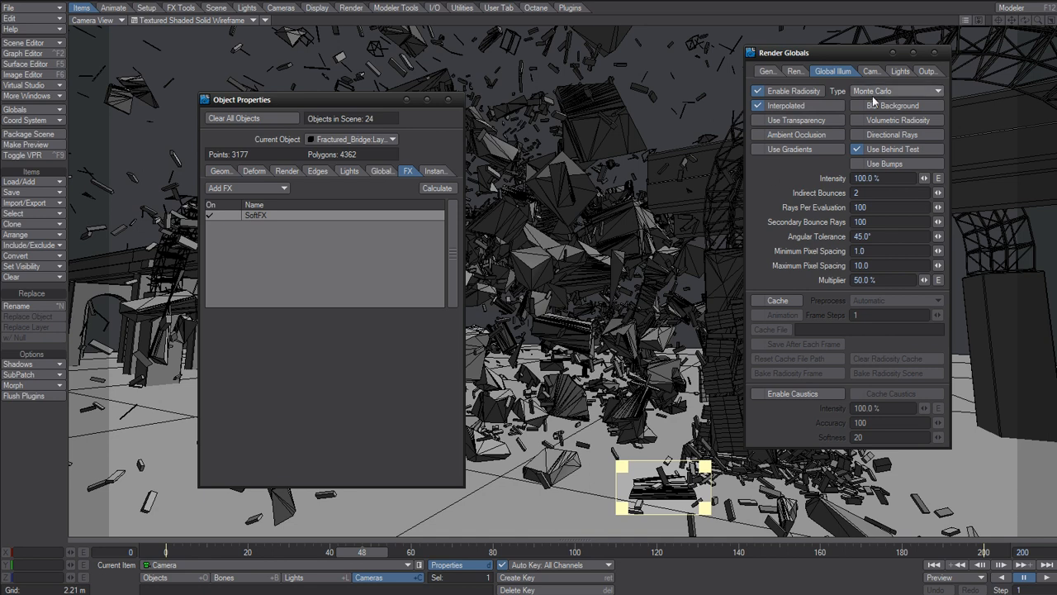
pyautogui.click(936, 53)
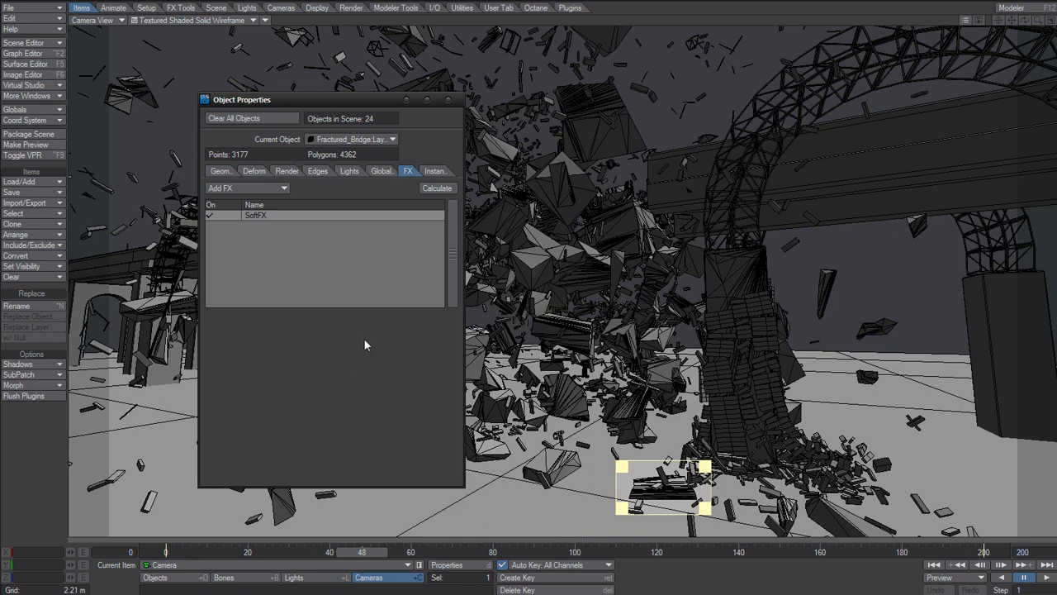
# Check the scene's master plugins list.
pyautogui.hotkey('ctrl', 'q')
pyautogui.click(484, 293)
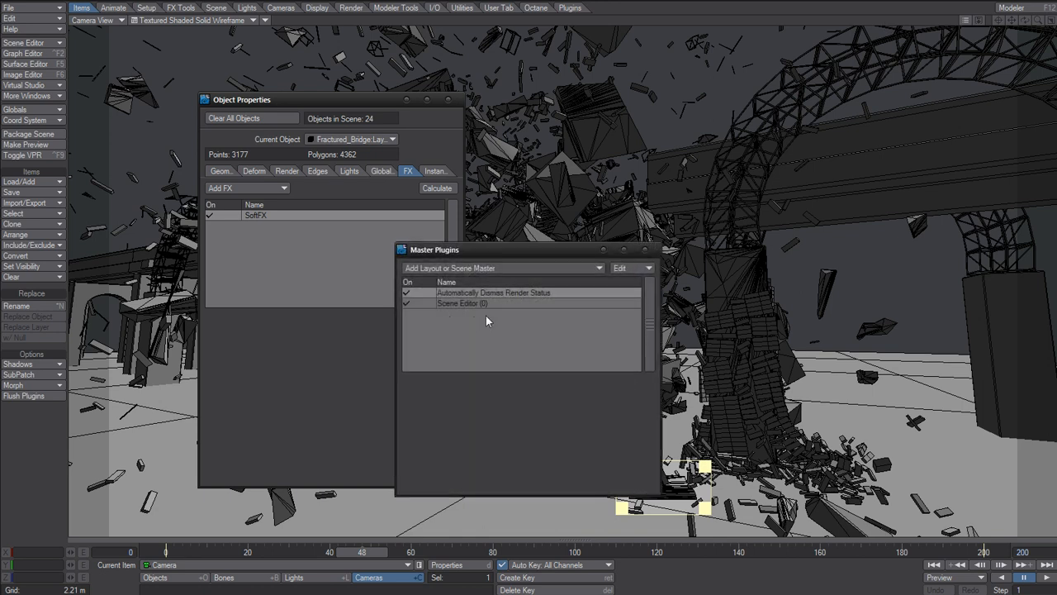
pyautogui.click(646, 250)
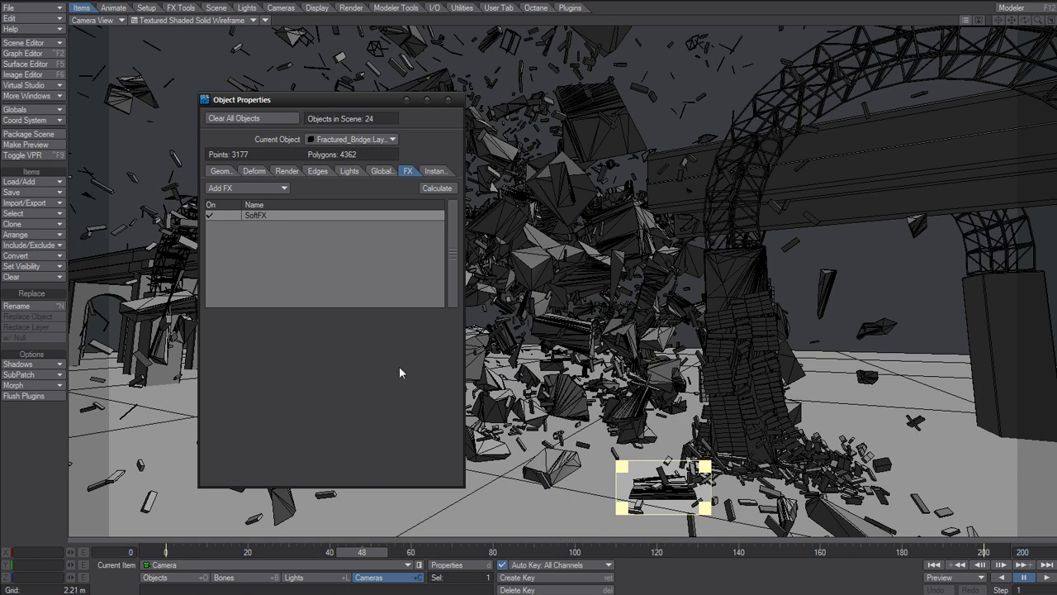
# Render the limited region at frames 48 and 49, viewing the result at 300% zoom in an enlarged image viewer.
pyautogui.press('F9')
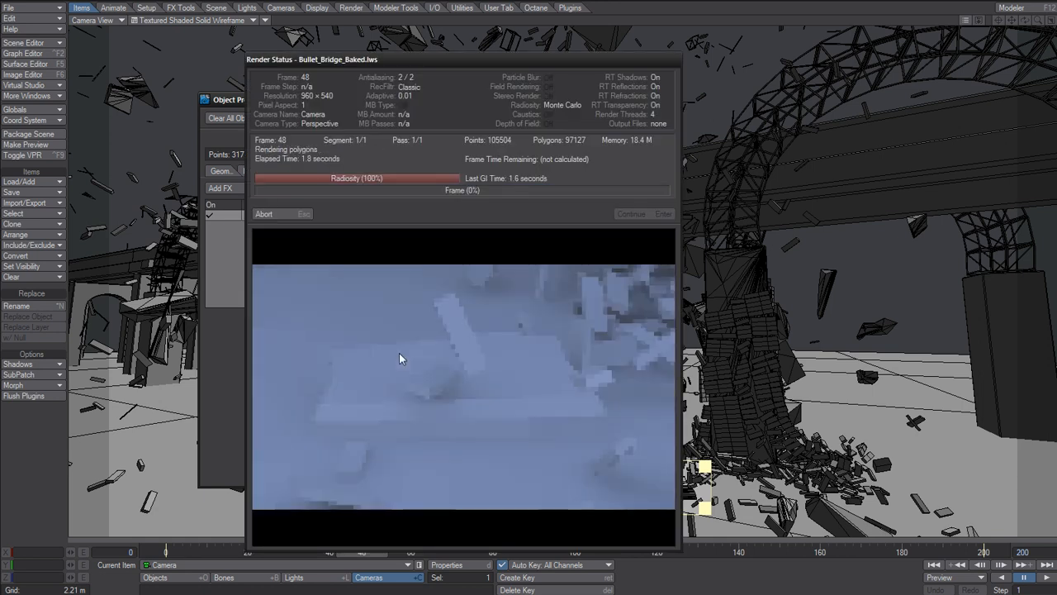
pyautogui.click(334, 146)
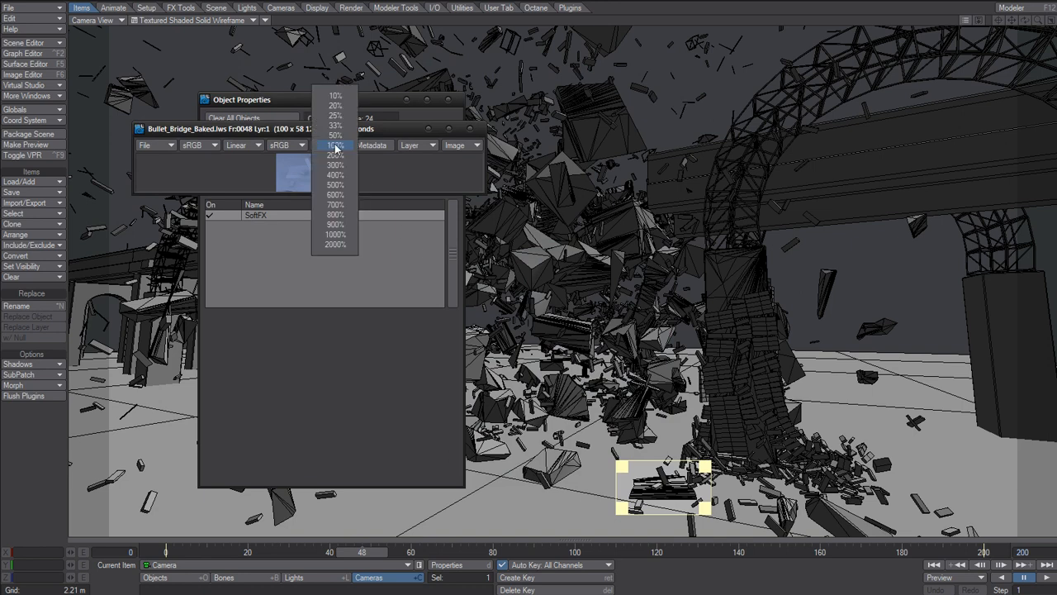
pyautogui.click(341, 159)
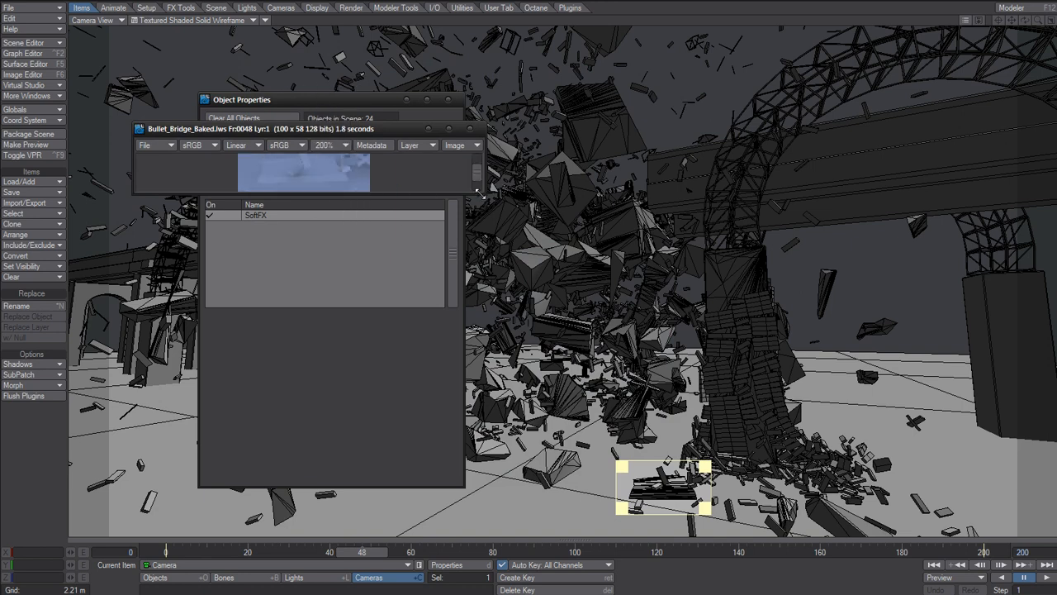
pyautogui.click(335, 145)
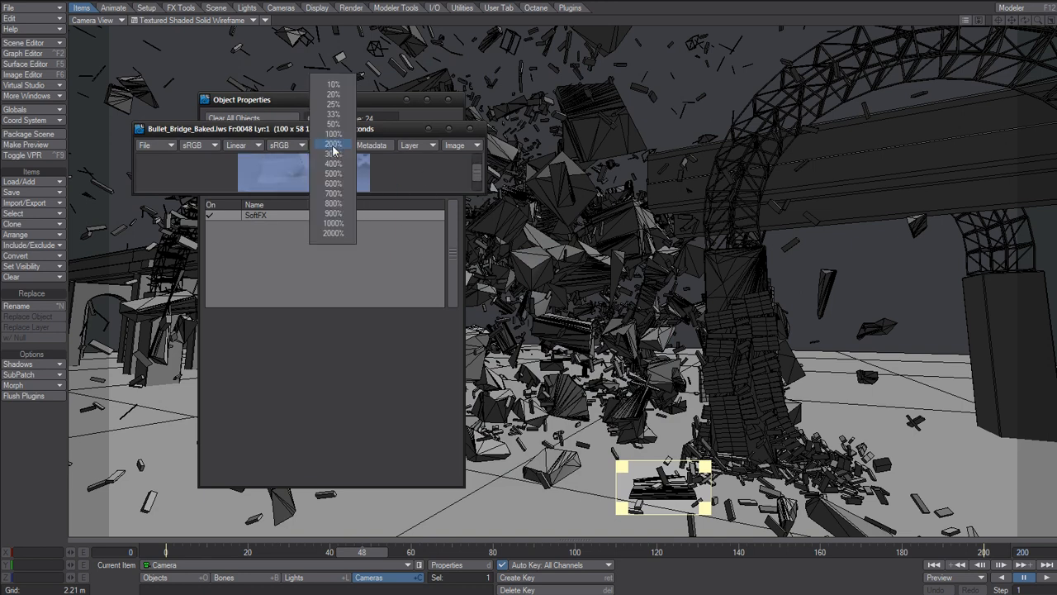
pyautogui.click(338, 160)
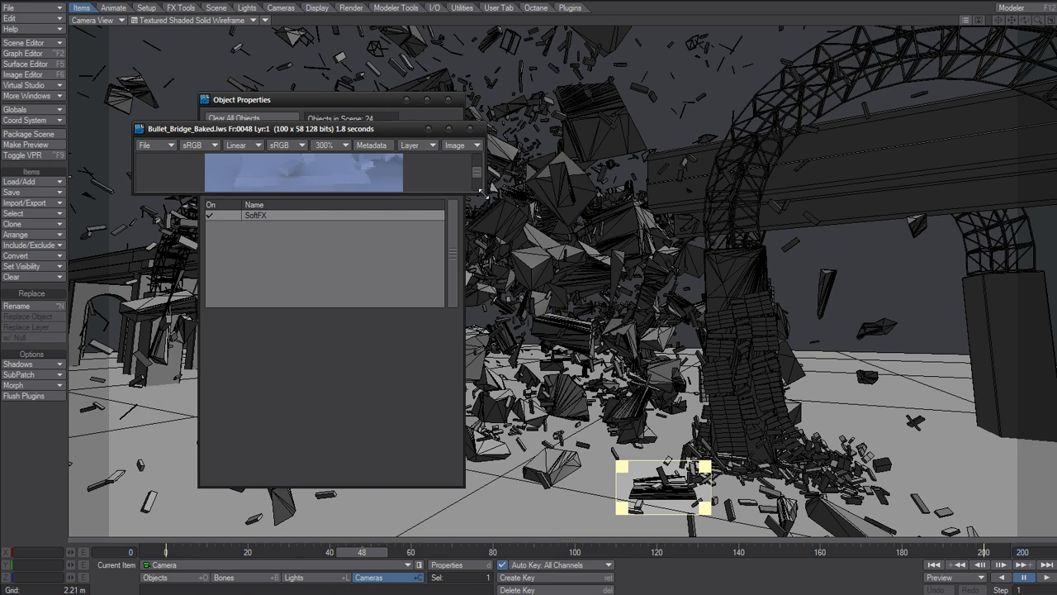
pyautogui.moveTo(483, 192); pyautogui.dragTo(667, 387)
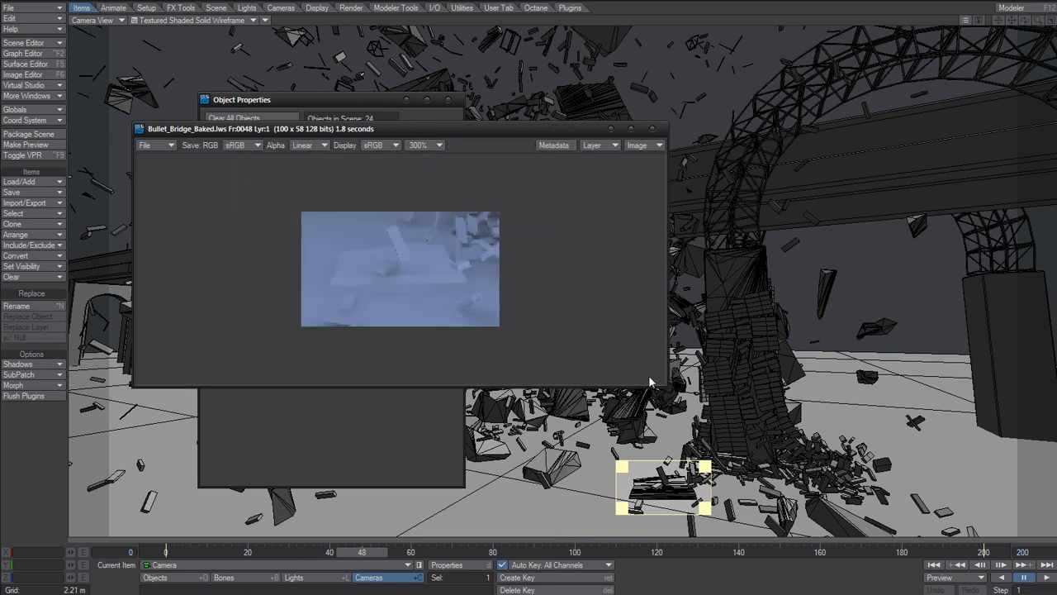
pyautogui.moveTo(454, 130); pyautogui.dragTo(457, 114)
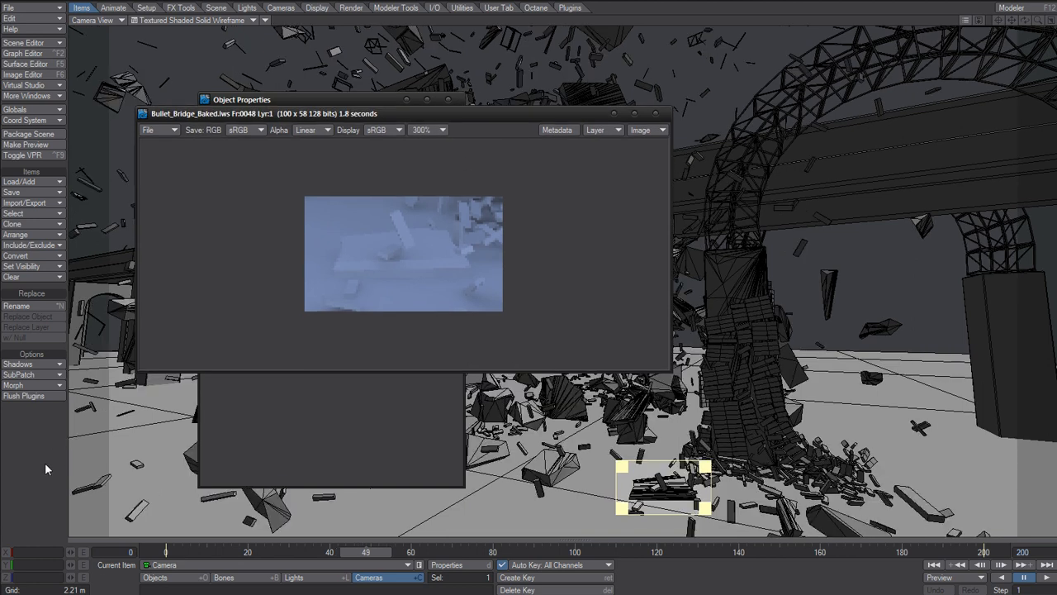
pyautogui.press('F9')
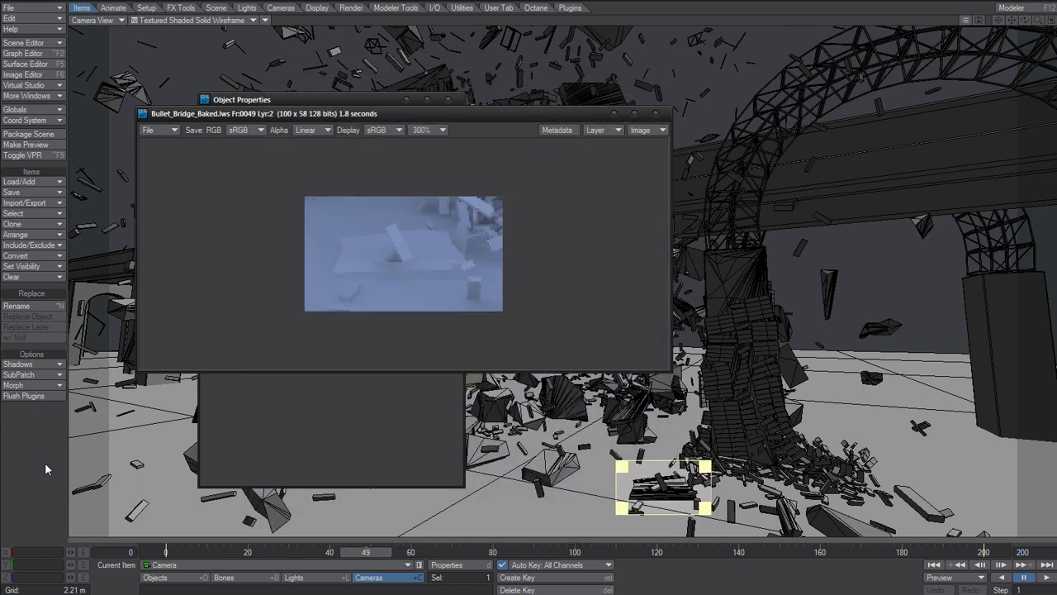
pyautogui.press('F9')
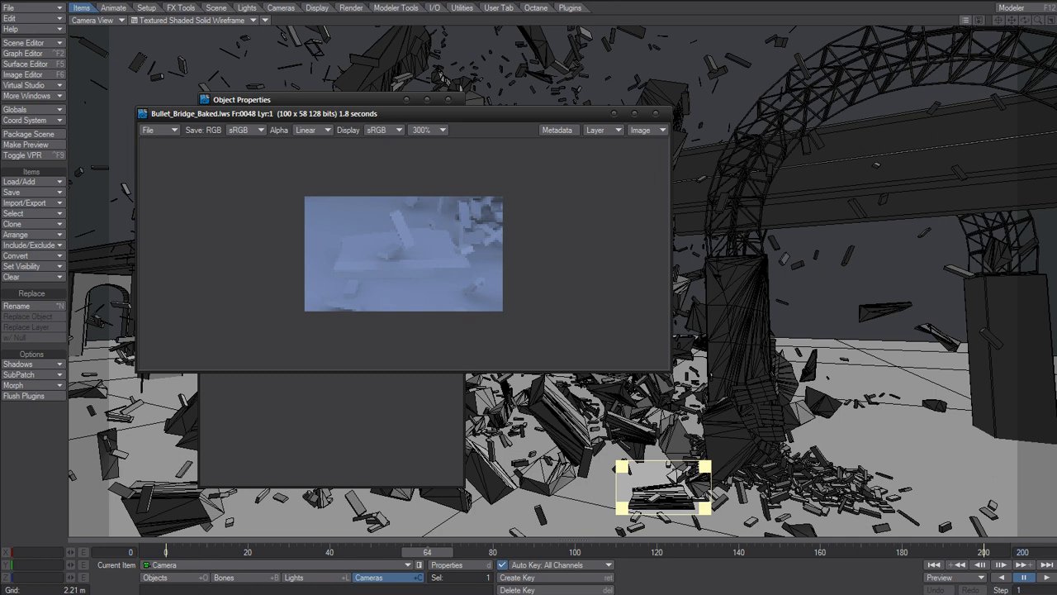
# Open Bullet_Bridge_Baked.avi from the Bridge folder in VLC and play and scrub through the clip.
pyautogui.click(372, 593)
pyautogui.click(461, 341)
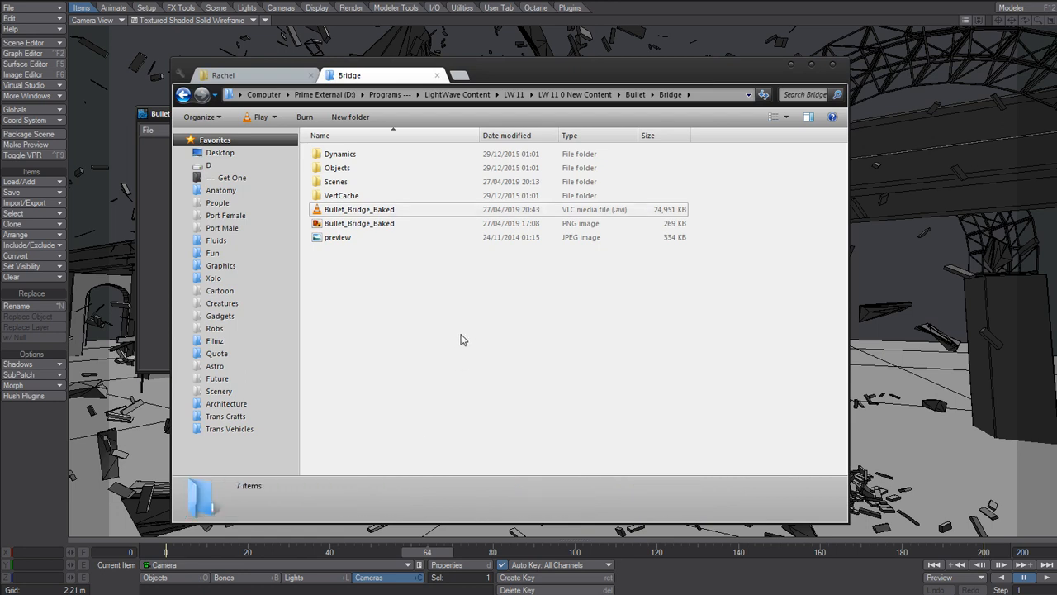
pyautogui.doubleClick(390, 212)
pyautogui.click(419, 495)
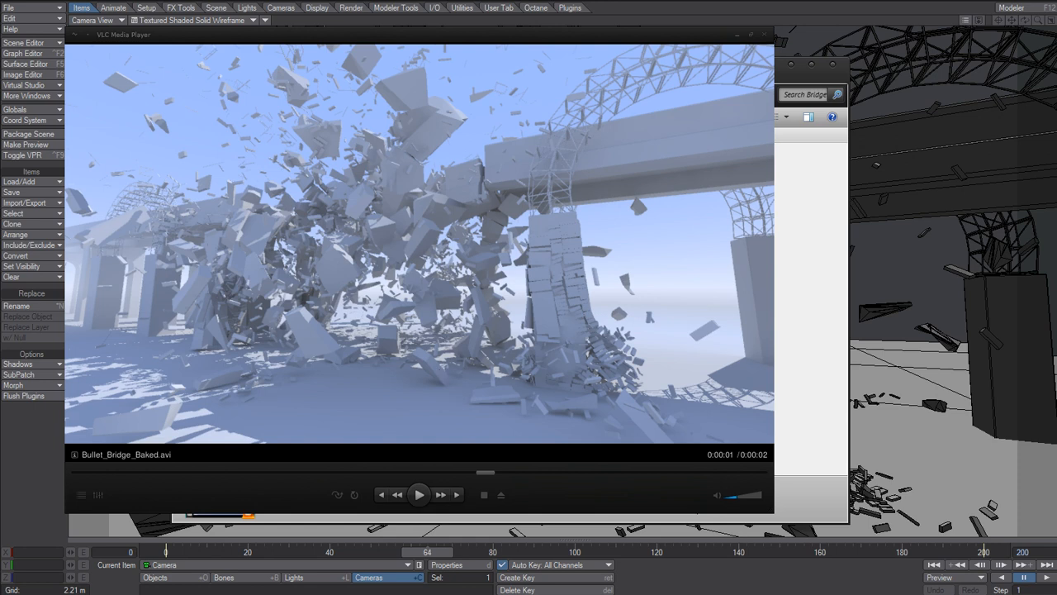
pyautogui.click(418, 495)
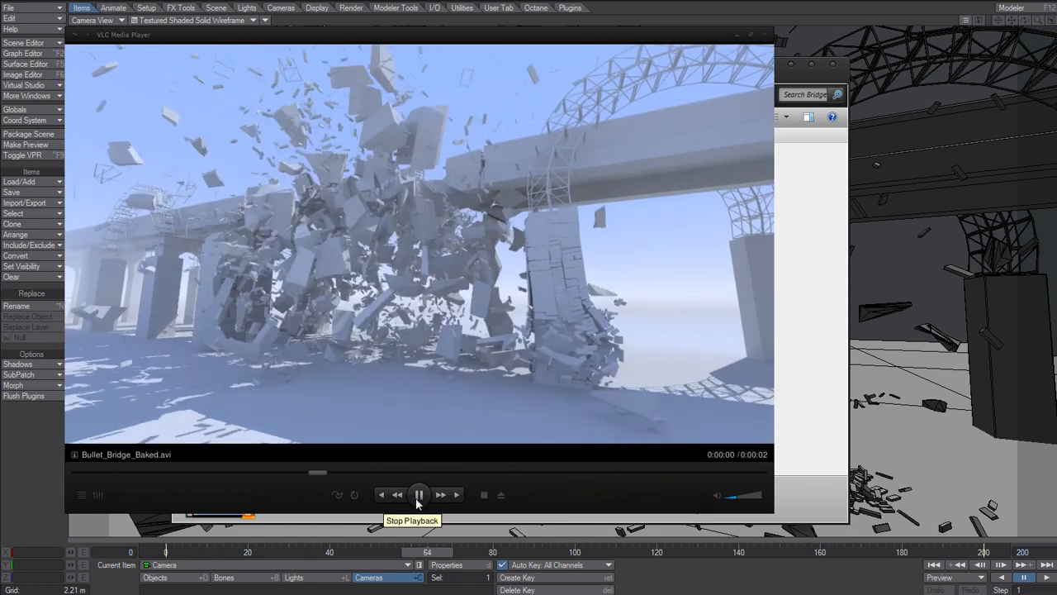
pyautogui.click(419, 494)
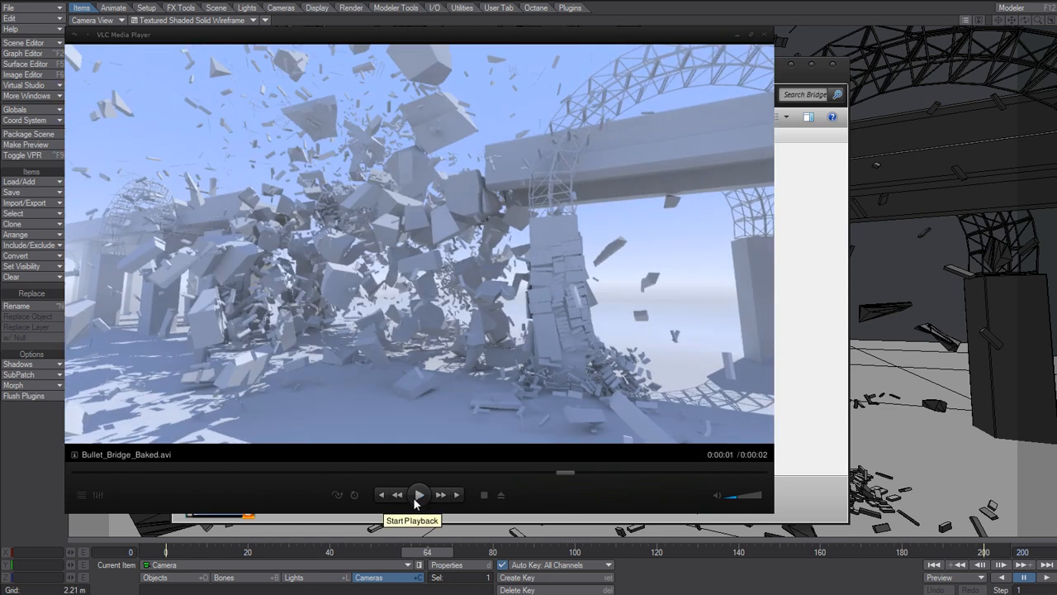
pyautogui.click(586, 474)
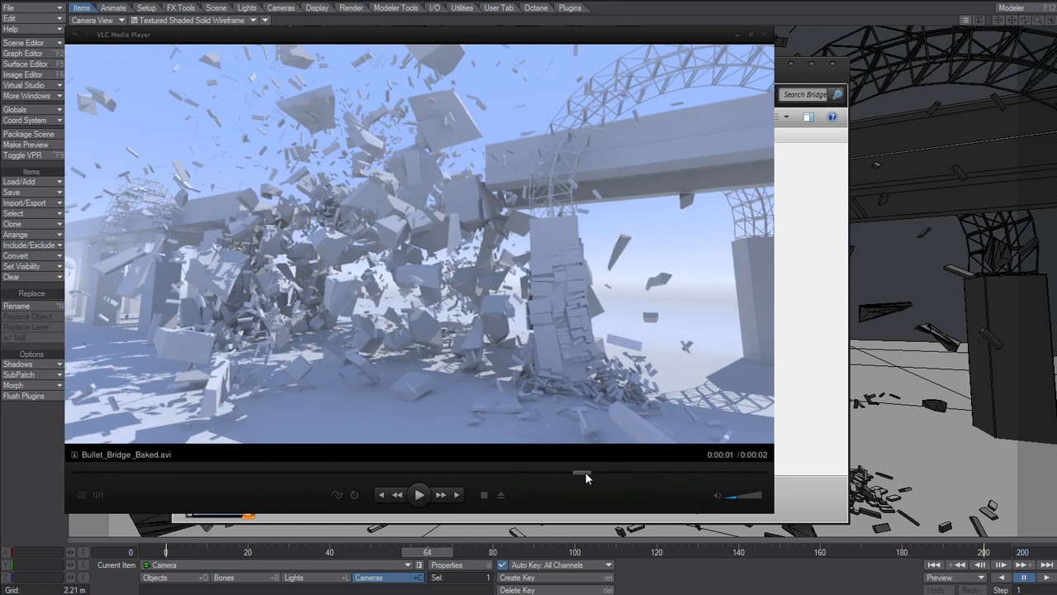
pyautogui.moveTo(605, 475); pyautogui.dragTo(653, 475)
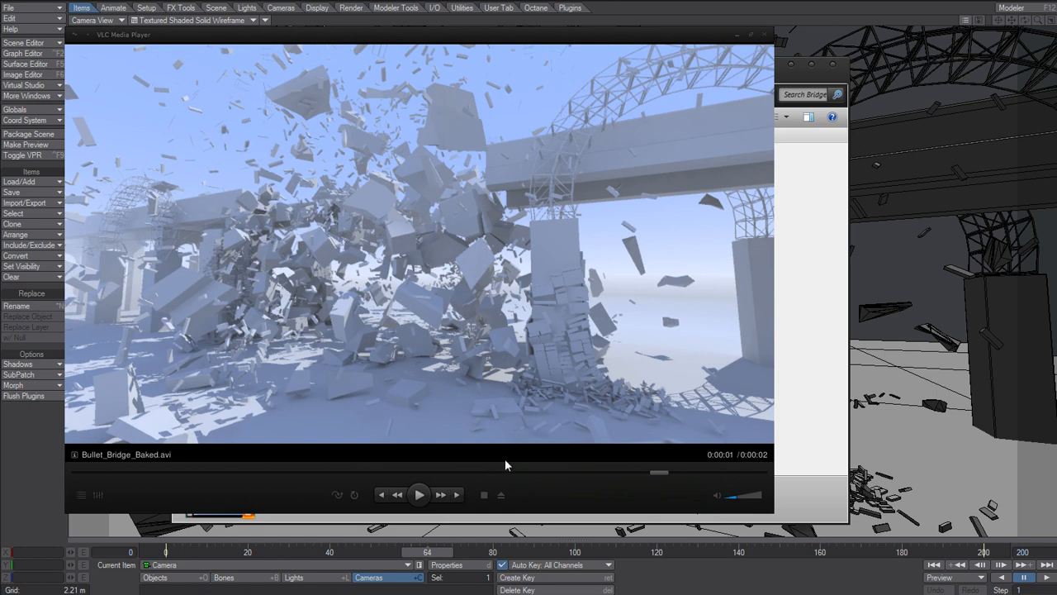
# Enlarge the VLC player window, replay the clip on loop, and return to Layout.
pyautogui.moveTo(627, 489); pyautogui.dragTo(275, 145)
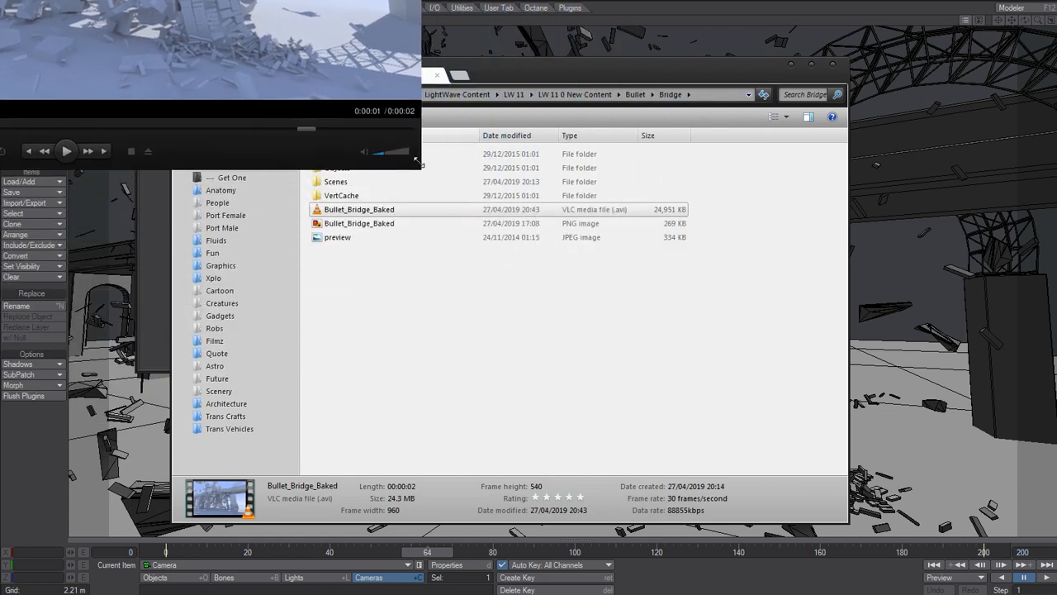
pyautogui.moveTo(412, 161); pyautogui.dragTo(850, 570)
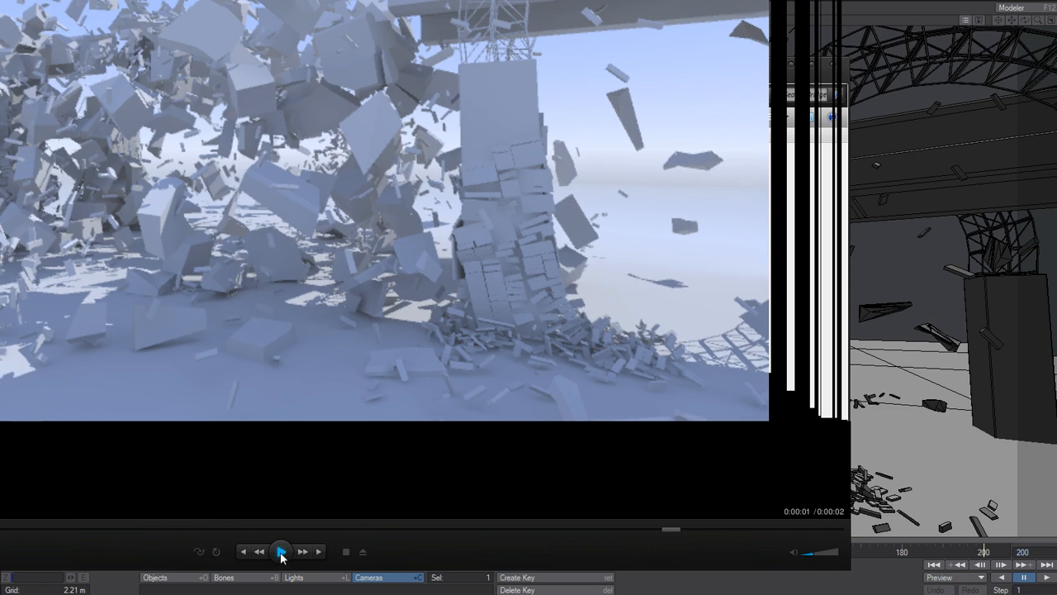
pyautogui.click(215, 553)
pyautogui.click(281, 552)
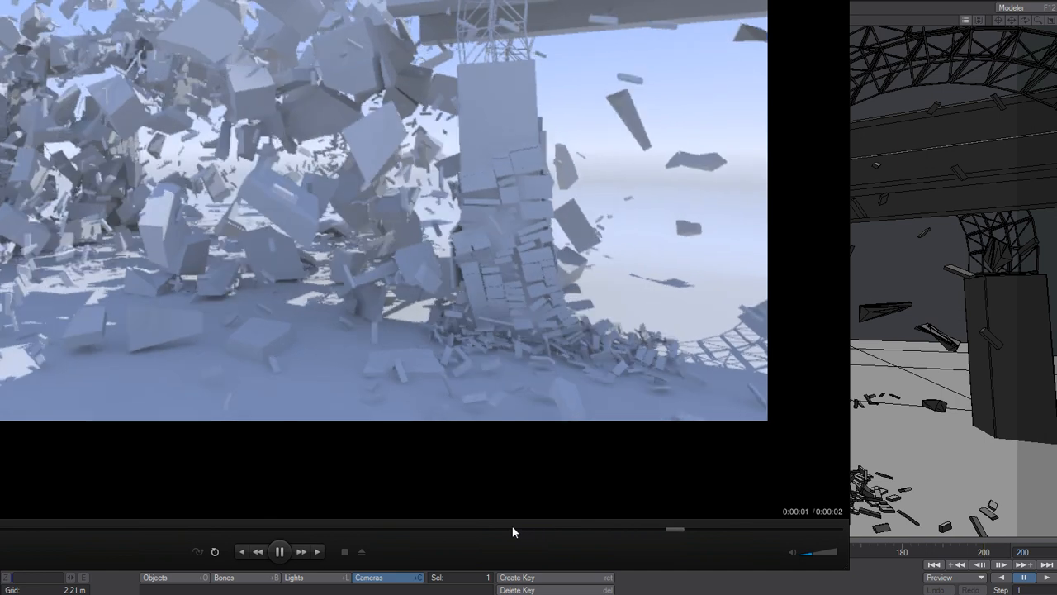
pyautogui.click(298, 553)
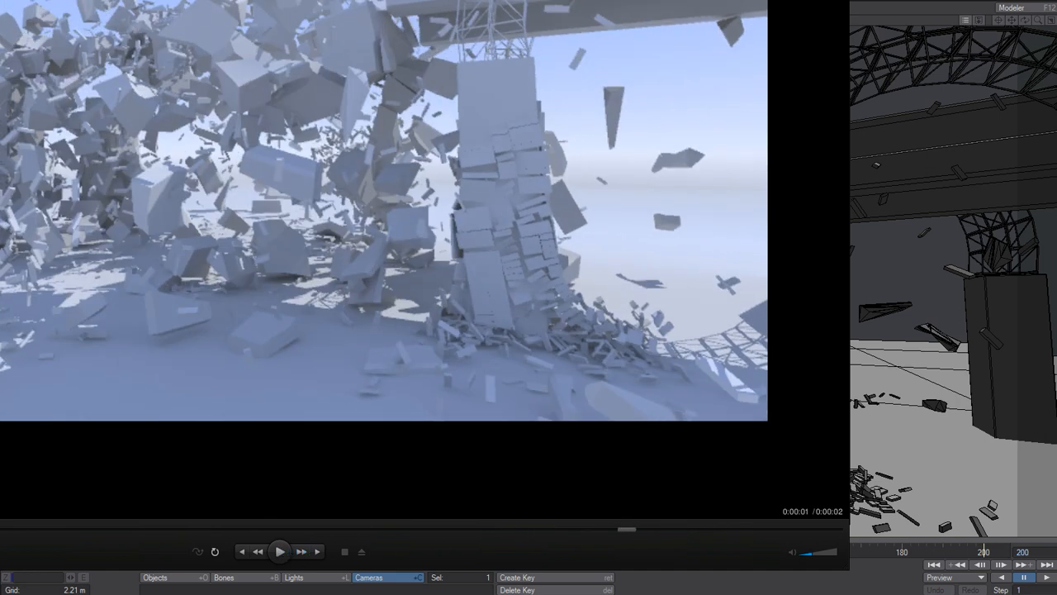
pyautogui.click(436, 593)
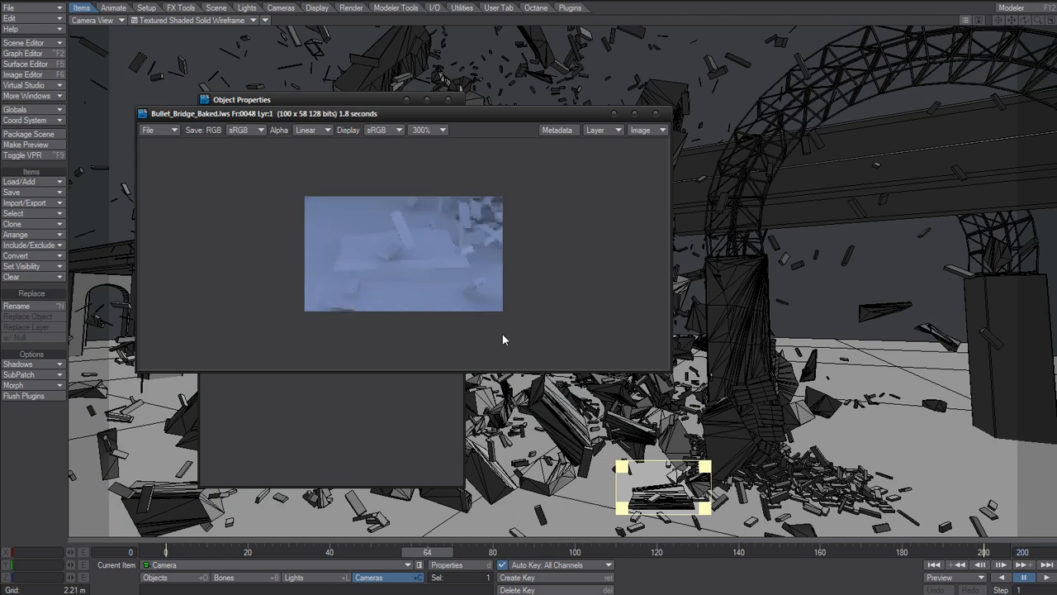
# Set the image viewer's zoom to 100% and close the image viewer.
pyautogui.click(424, 130)
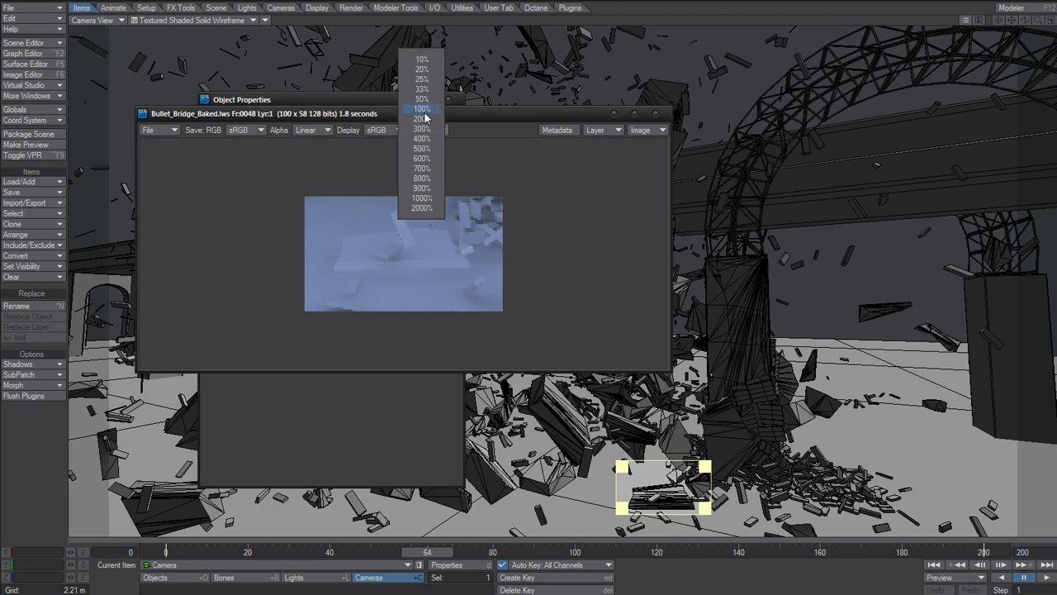
pyautogui.click(423, 114)
pyautogui.click(423, 129)
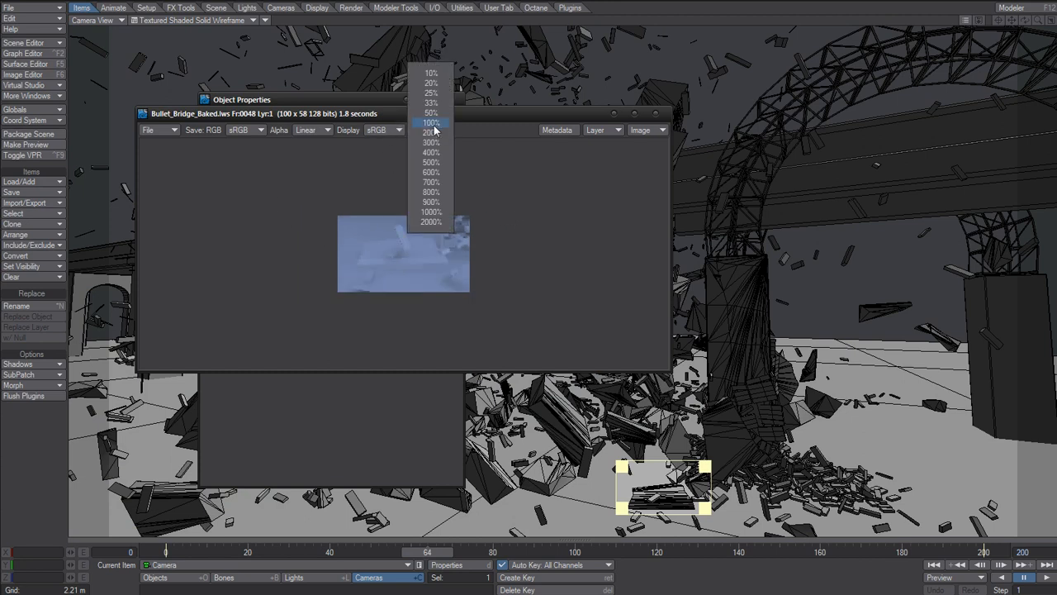
pyautogui.click(424, 120)
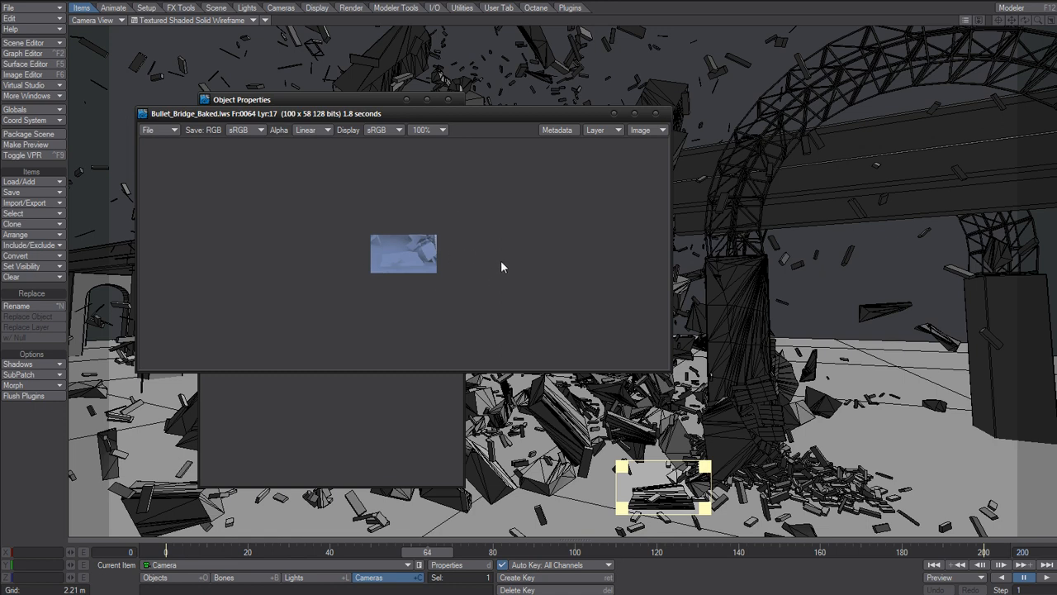
pyautogui.click(655, 114)
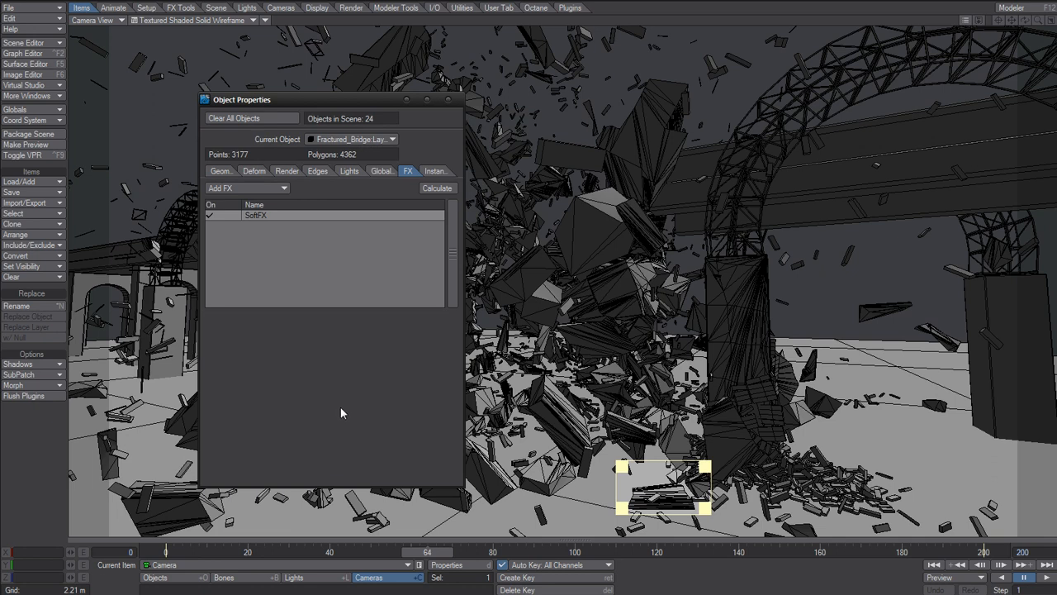
# Open Render Globals and set the camera resolution multiplier to 100%.
pyautogui.press('p')
pyautogui.moveTo(834, 52); pyautogui.dragTo(670, 51)
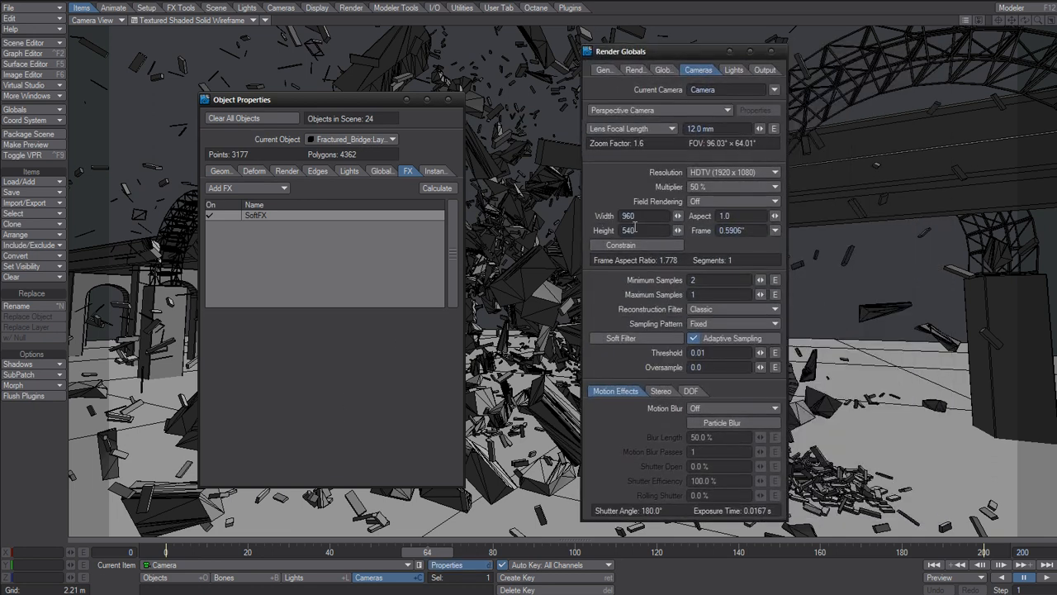
pyautogui.click(665, 69)
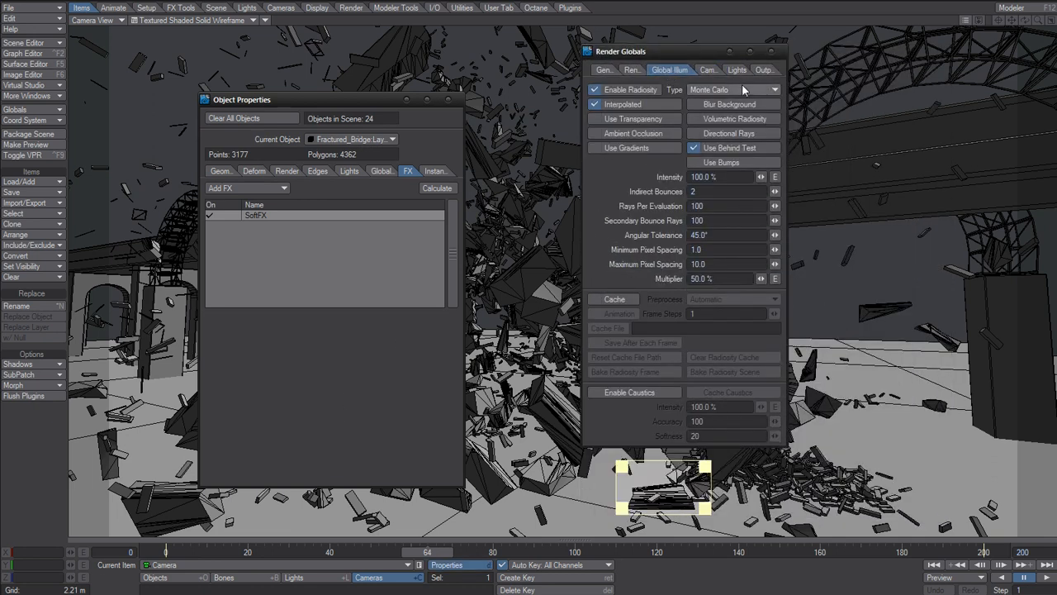
pyautogui.click(708, 70)
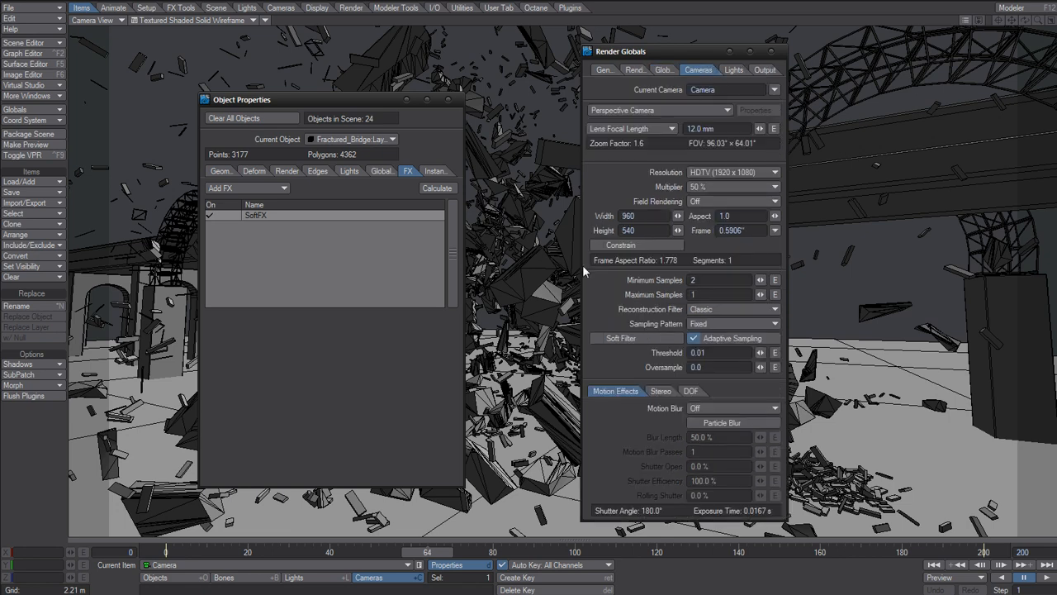
pyautogui.click(719, 187)
pyautogui.click(699, 201)
# Recheck the Global Illumination and camera settings, then close Render Globals and the Object Properties panel.
pyautogui.click(663, 69)
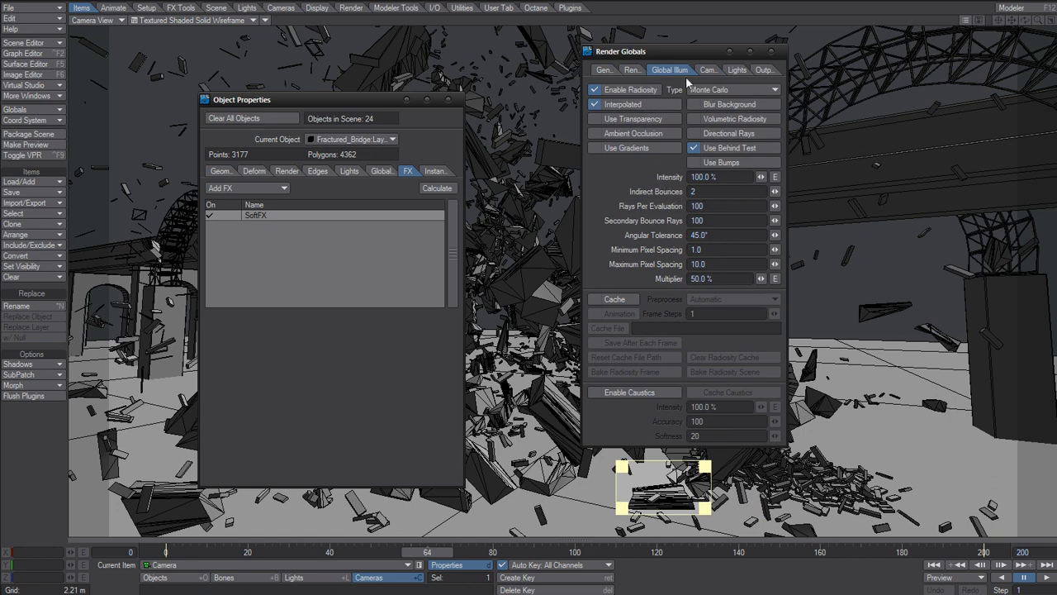
pyautogui.click(706, 69)
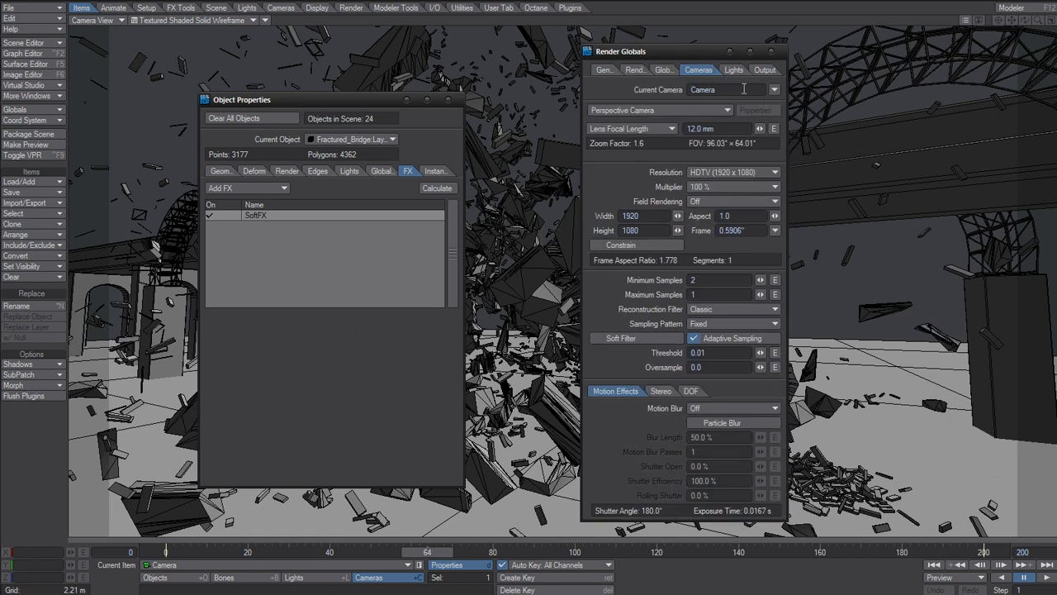
pyautogui.moveTo(709, 57); pyautogui.dragTo(631, 50)
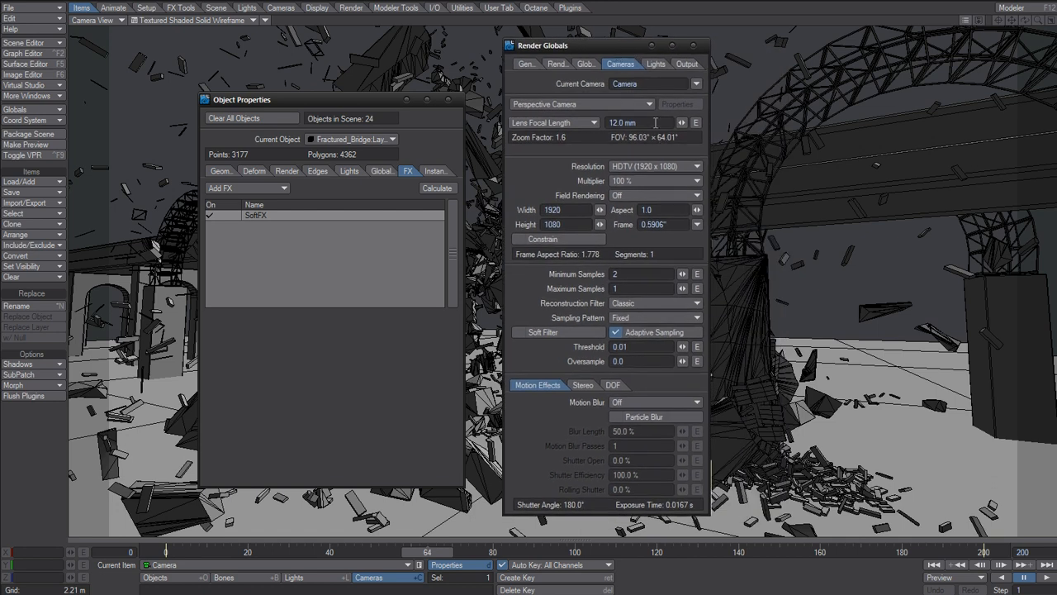
pyautogui.click(695, 47)
pyautogui.click(448, 99)
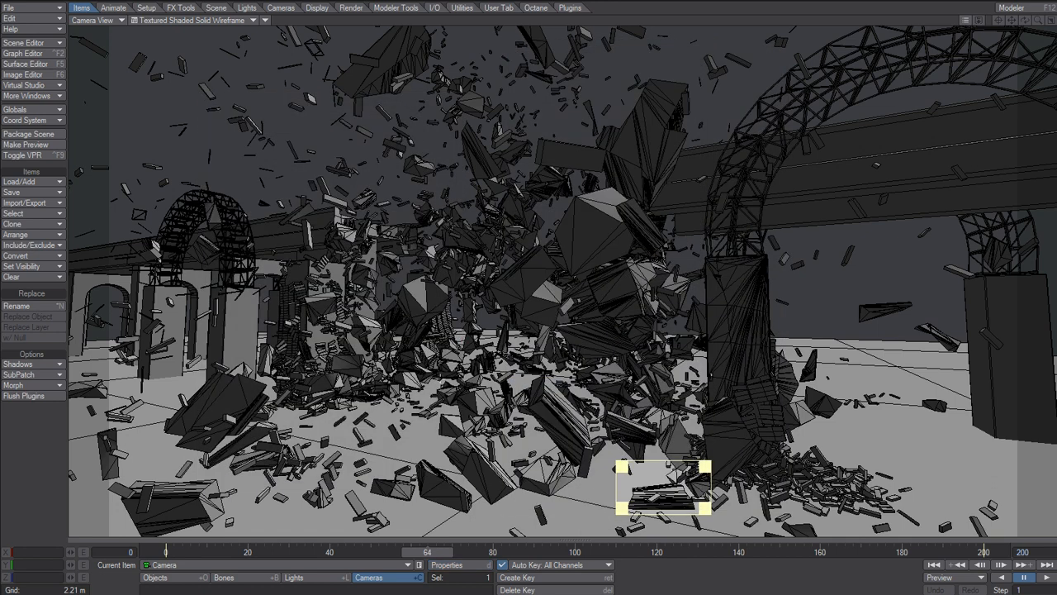